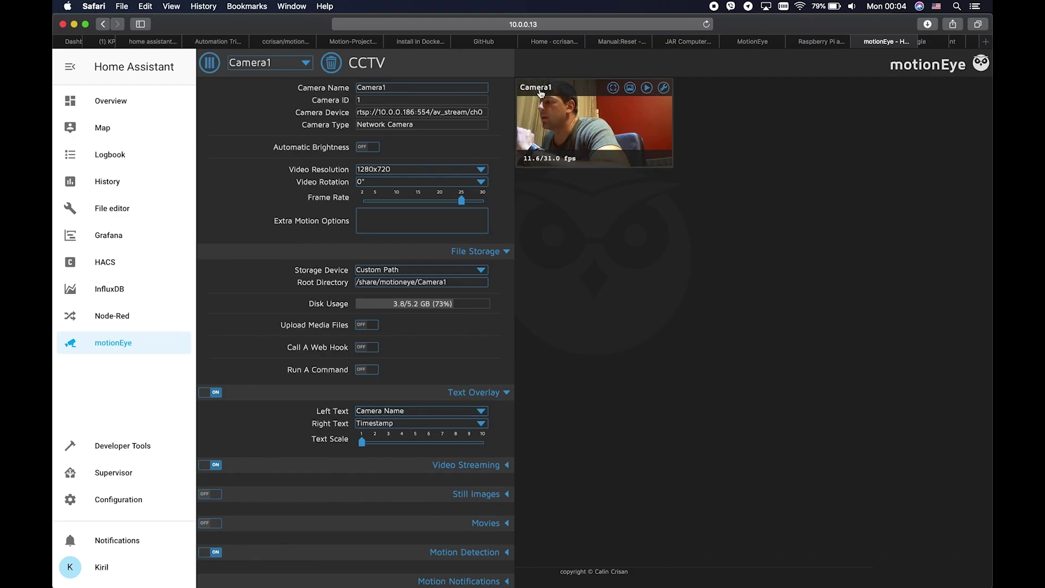
Change the camera name to "Like this" and set the overlay's text scale to 2.
double_click(401, 90)
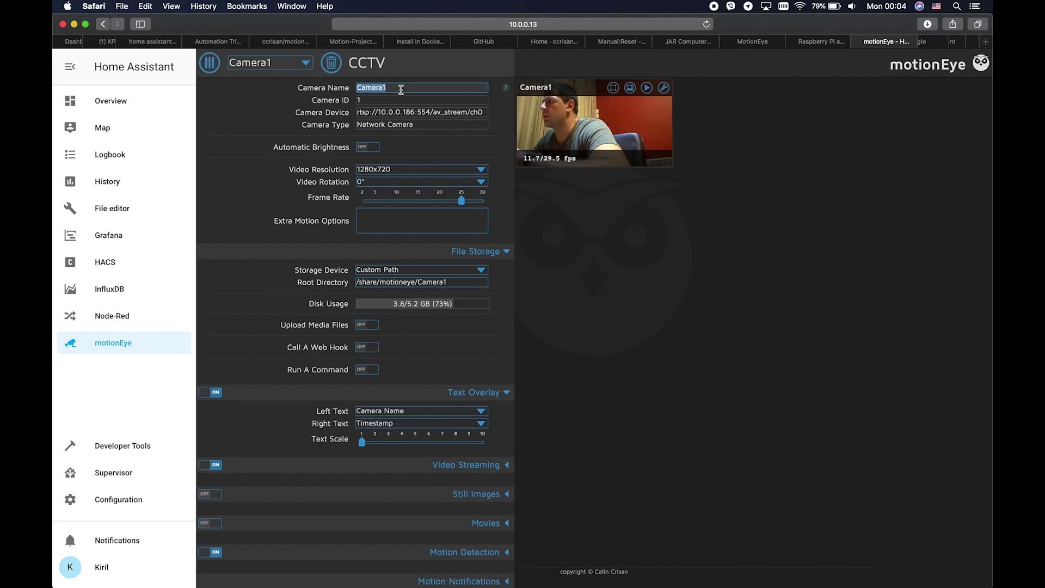
text(Like this)
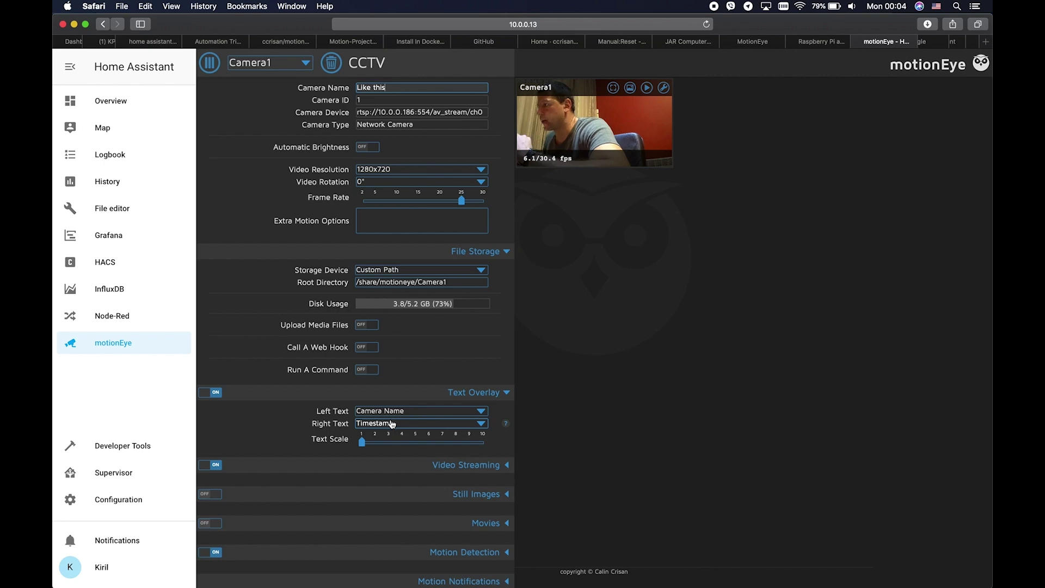
drag(363, 445, 375, 442)
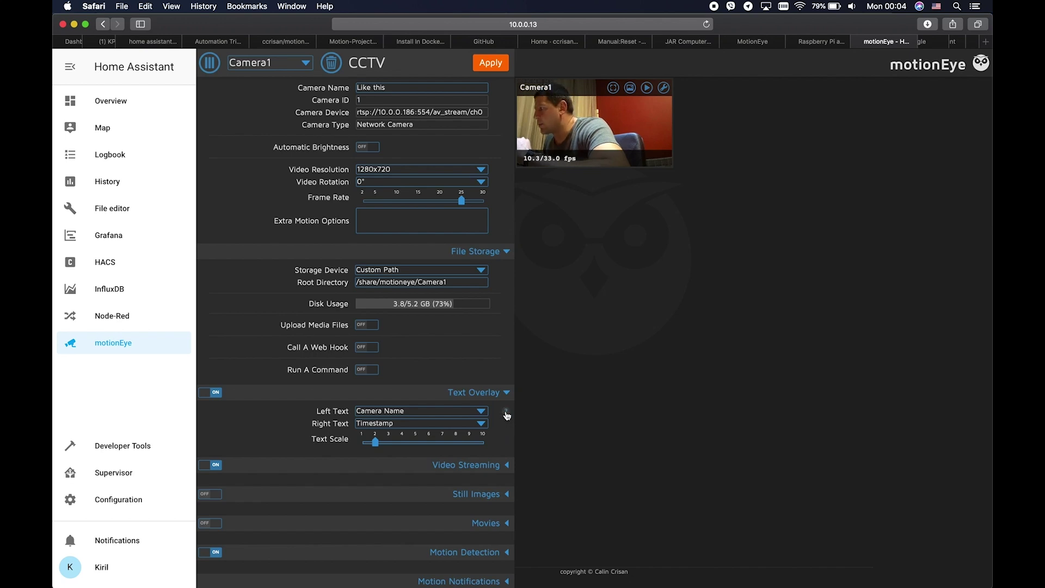
mouse_move(506, 416)
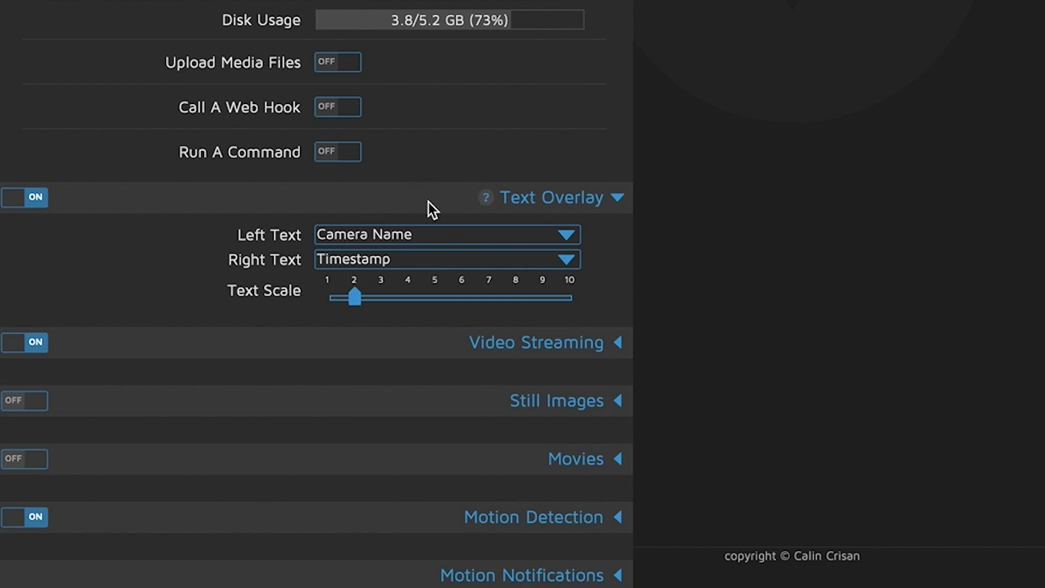
Copy the camera's snapshot URL from the video streaming settings and view the snapshot in a separate browser tab.
click(538, 359)
scroll(539, 358, down, 6)
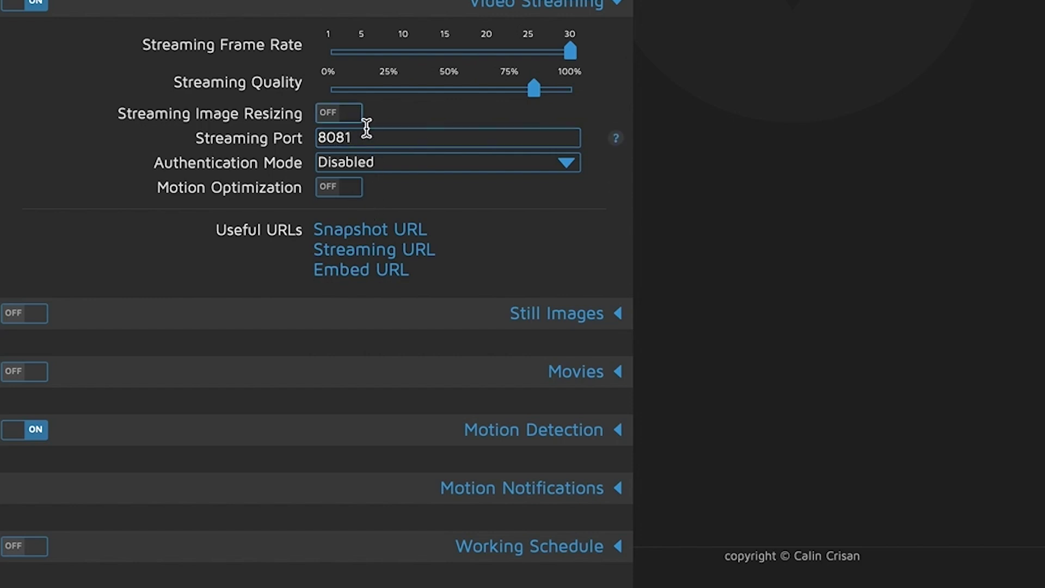
click(370, 229)
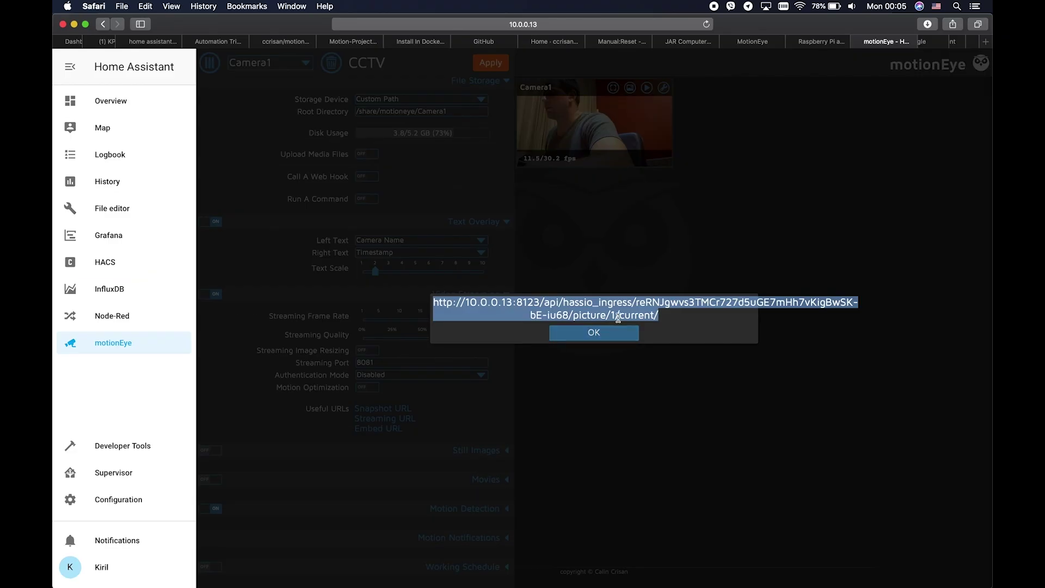
key(super+c)
click(819, 40)
click(524, 25)
key(super+v)
key(Return)
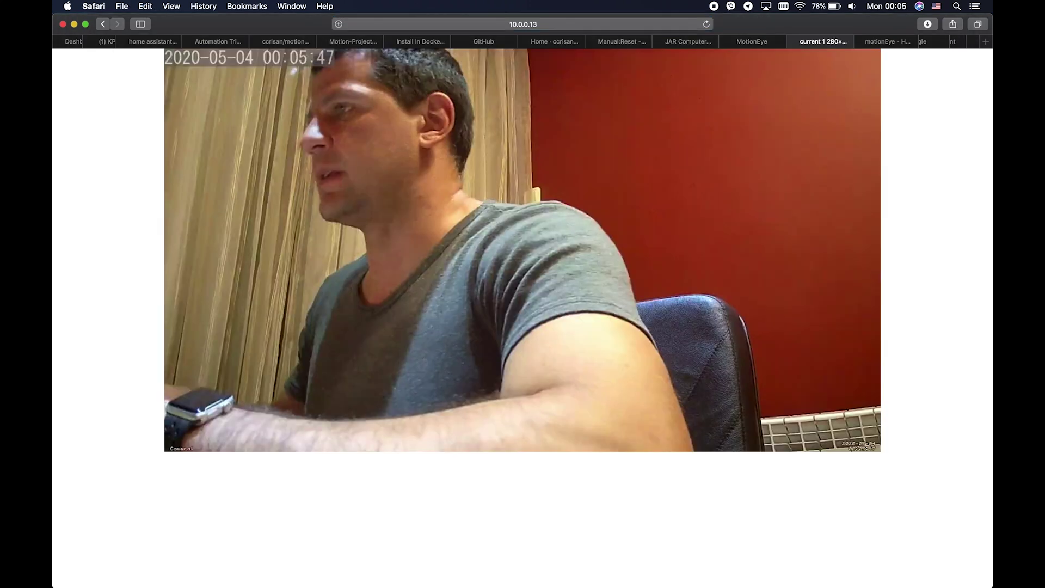
click(882, 43)
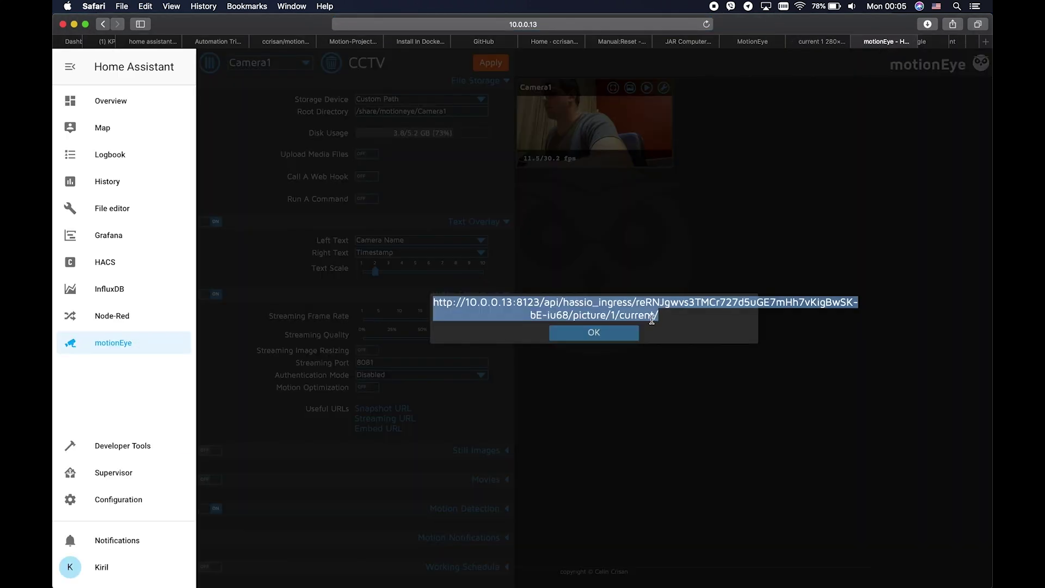
click(623, 335)
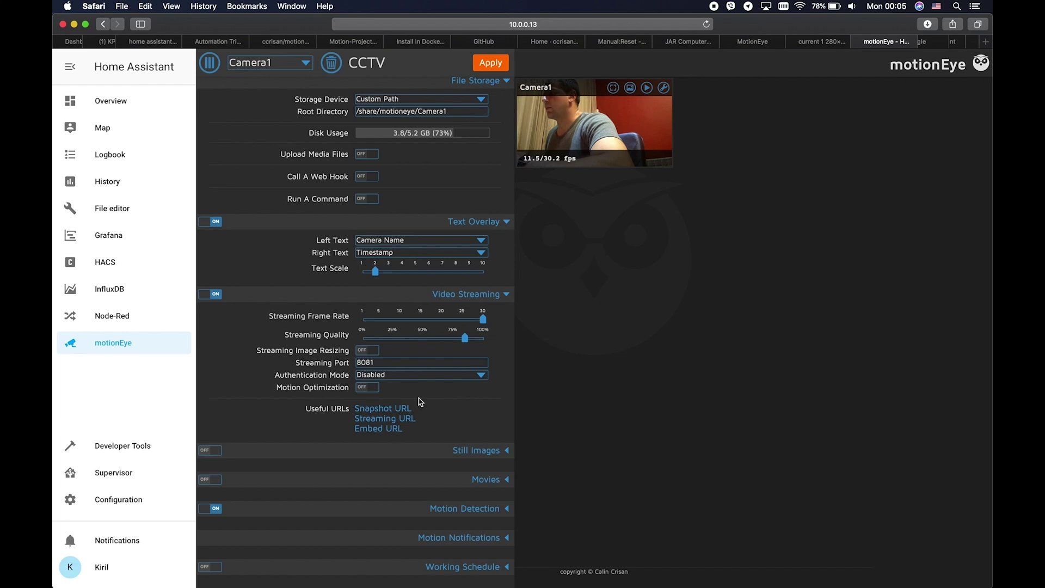
click(395, 420)
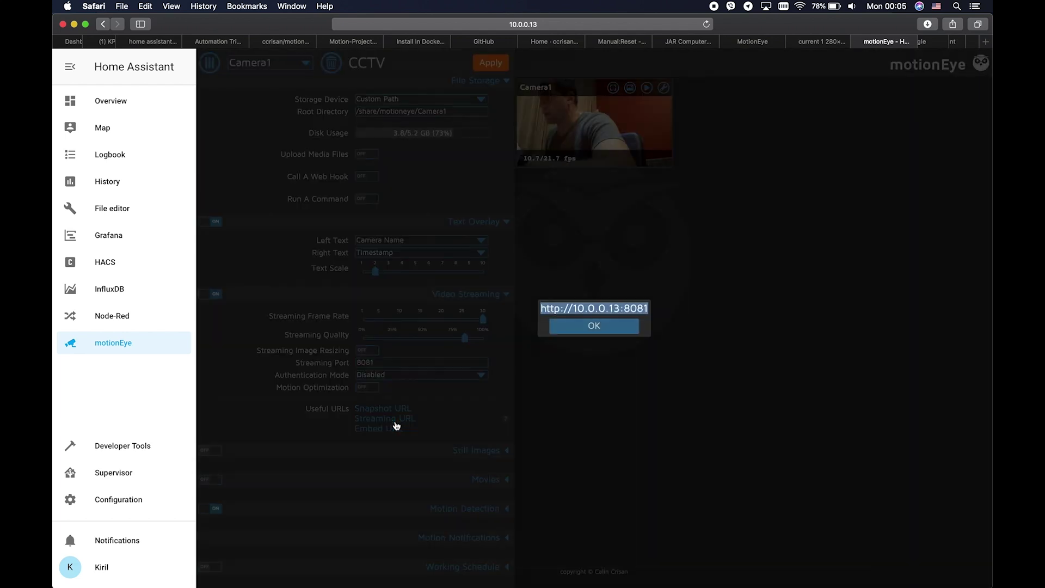
key(super+c)
click(599, 334)
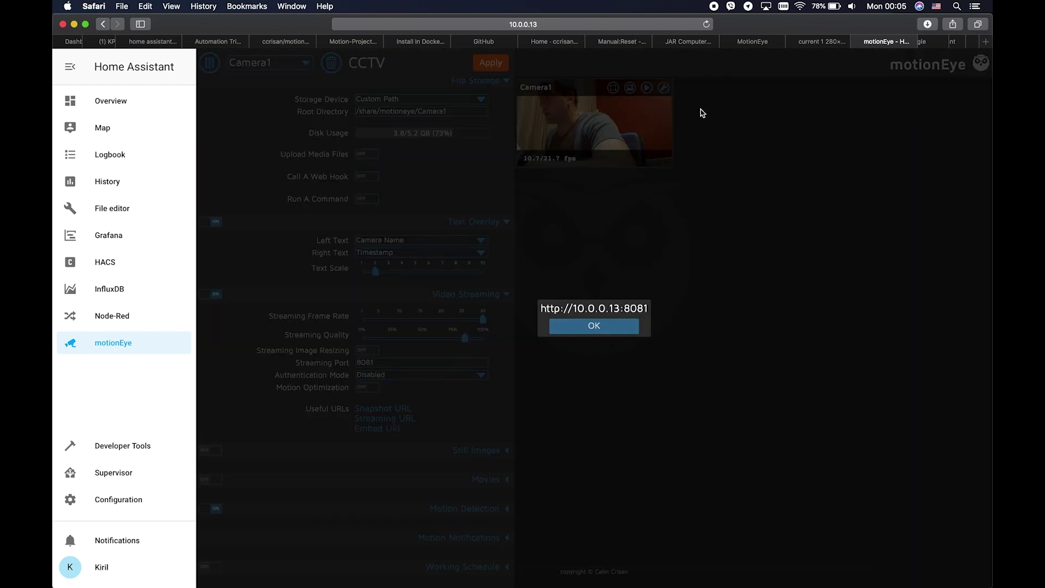
click(592, 327)
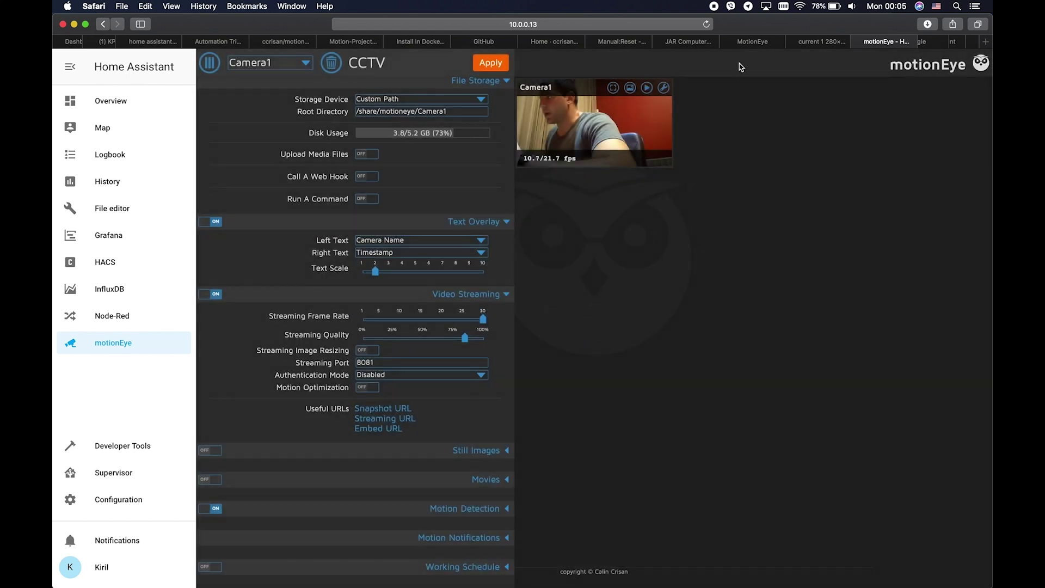
click(821, 47)
click(565, 27)
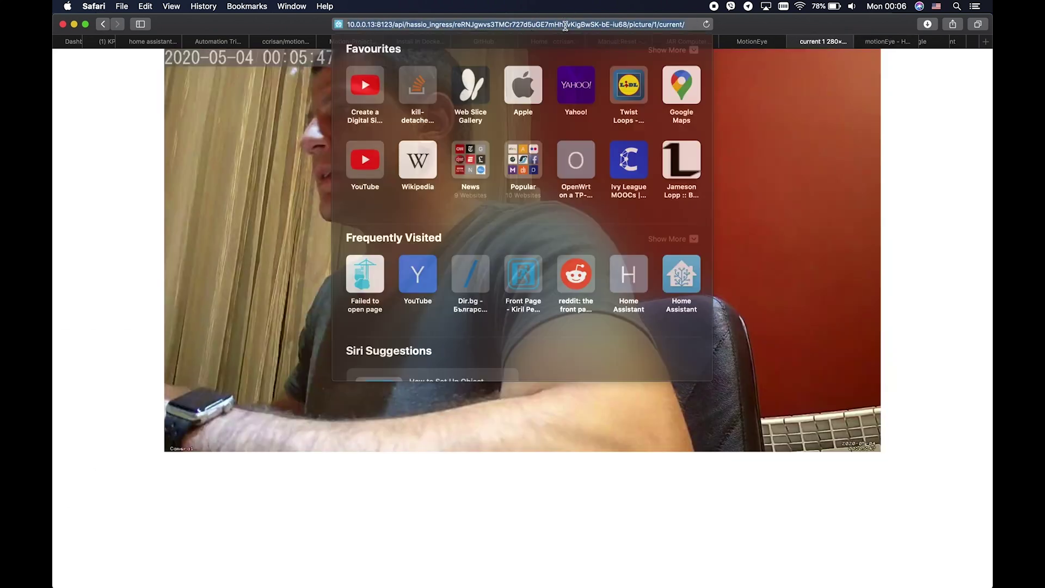
key(super+v)
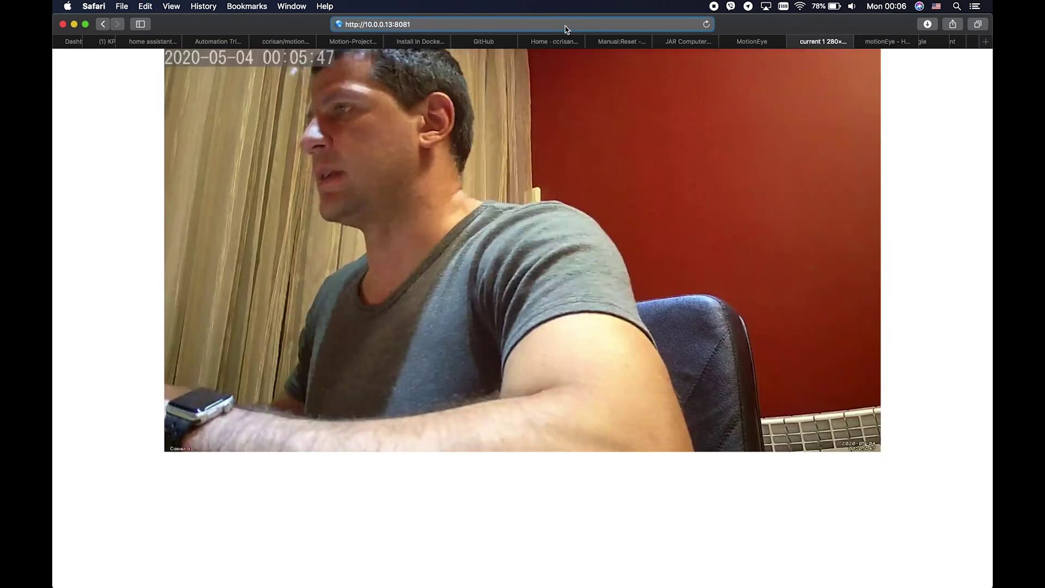
key(Return)
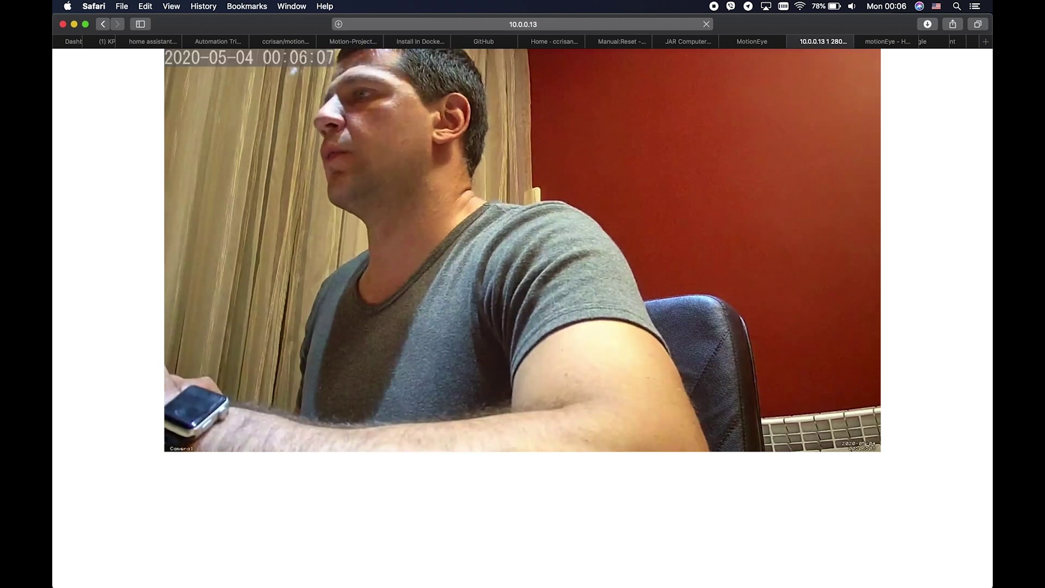
Turn on still images for the camera, preserve pictures for one week, and apply the settings.
key(ctrl+Tab)
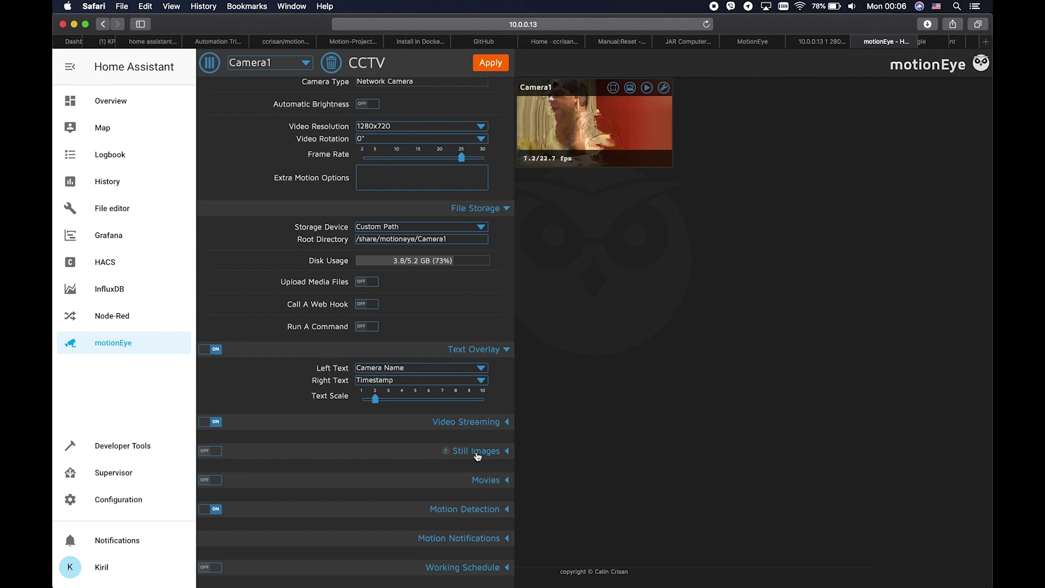
click(473, 452)
scroll(474, 456, down, 3)
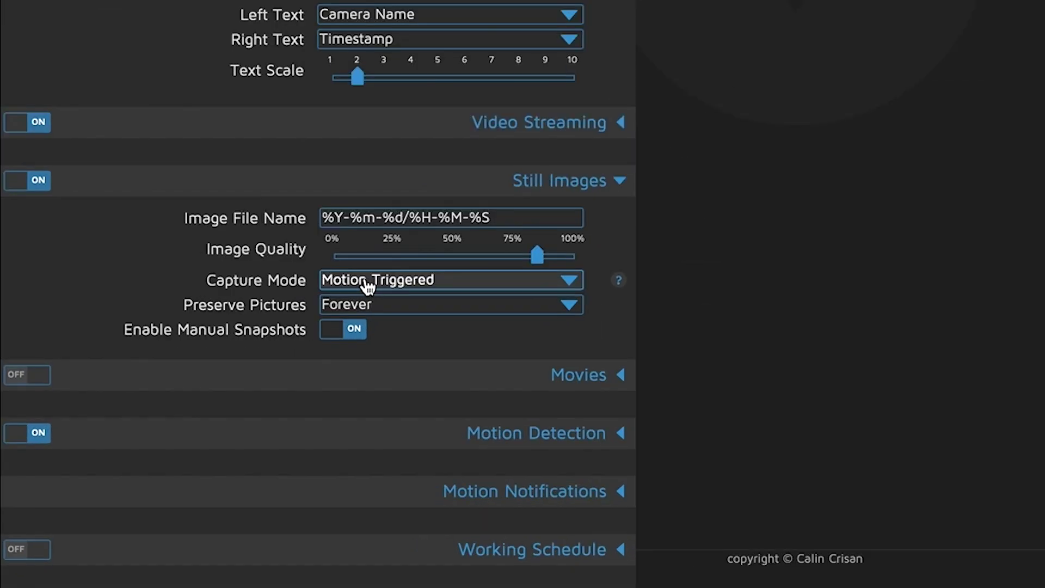
click(423, 306)
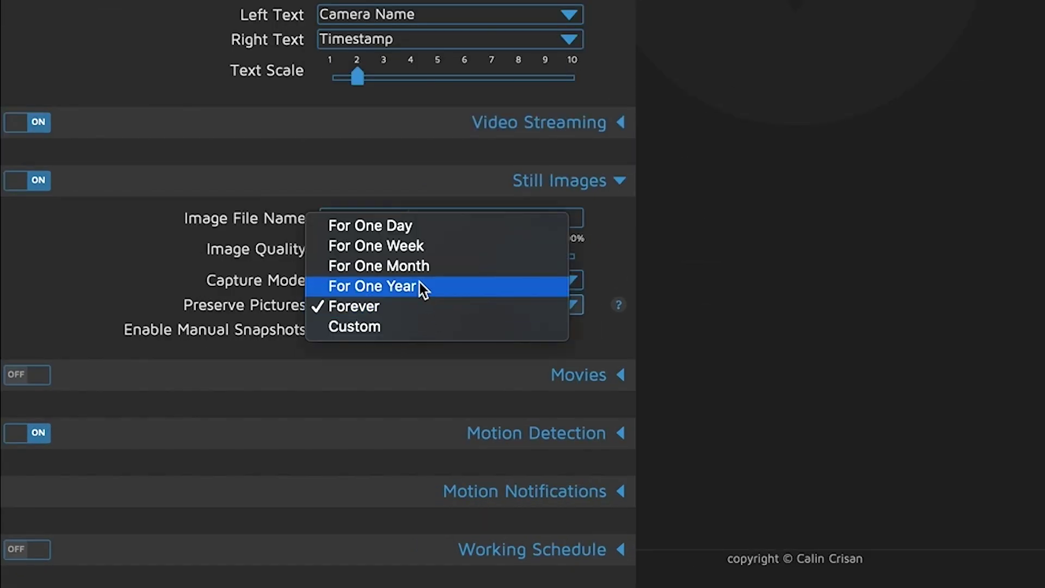
click(423, 249)
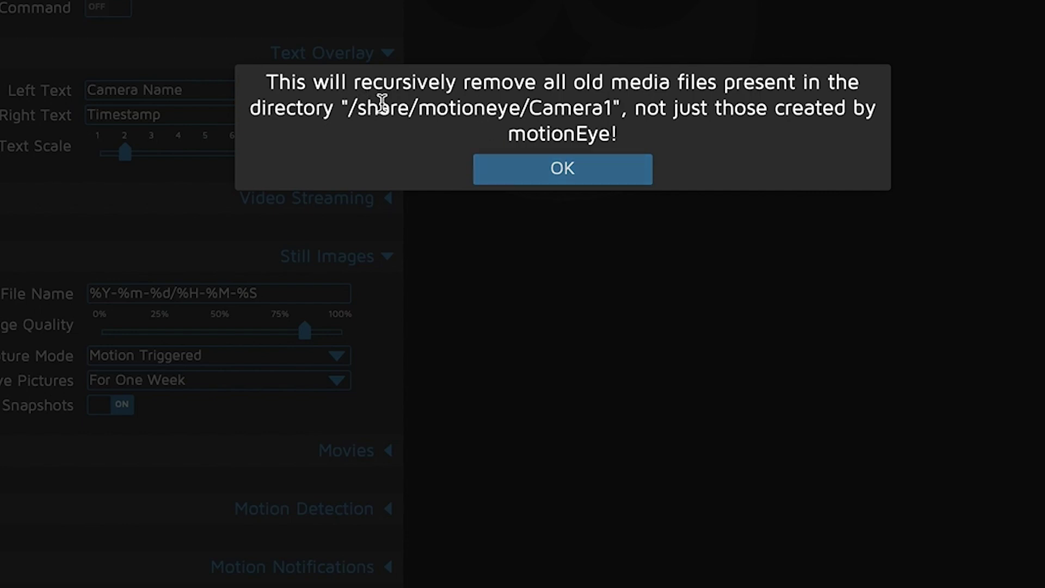
click(528, 174)
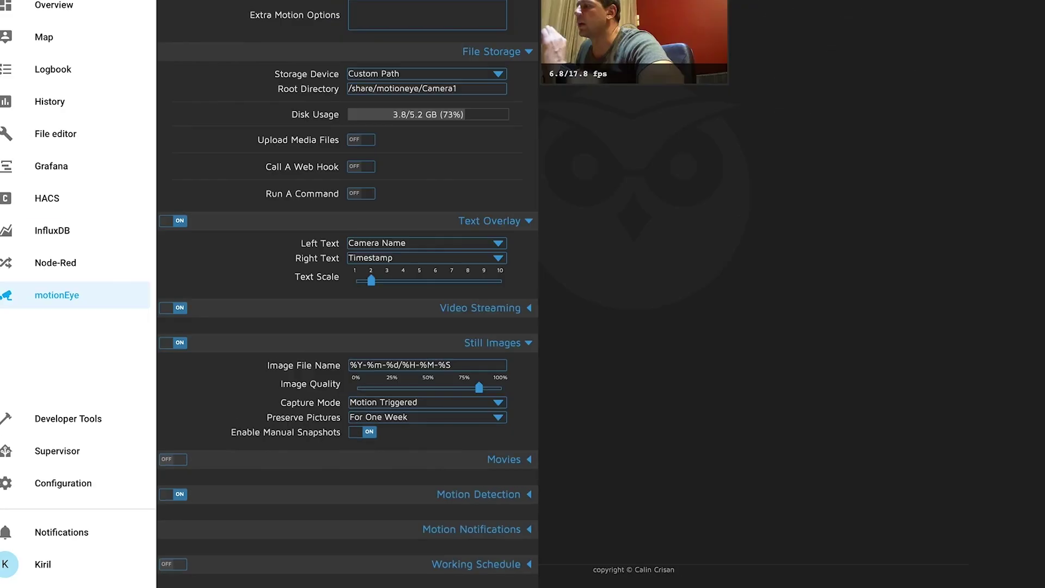
click(493, 66)
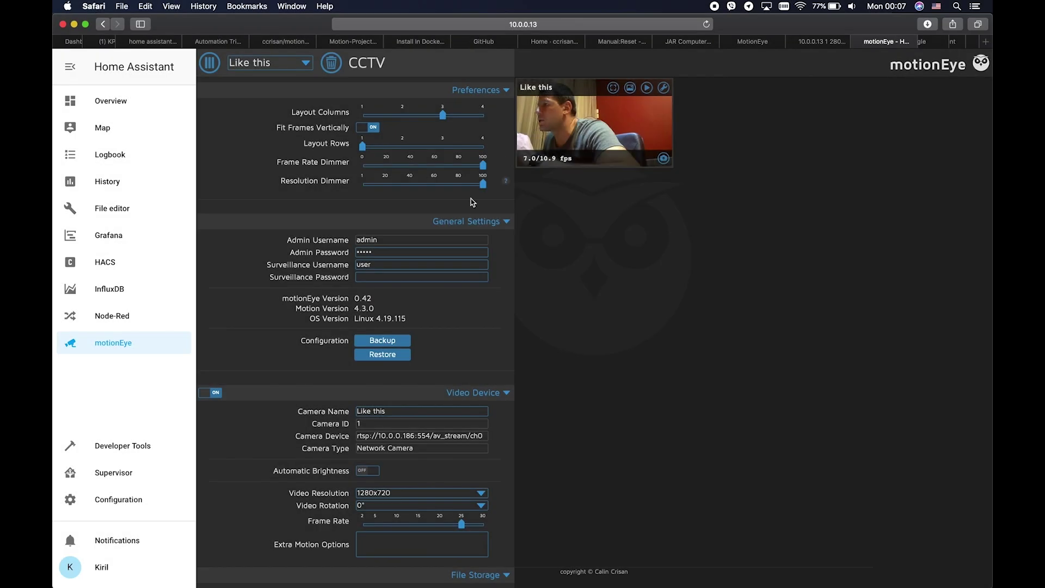
Turn on movies for the camera with the recording mode kept at Motion Triggered.
scroll(460, 256, down, 10)
scroll(447, 294, down, 3)
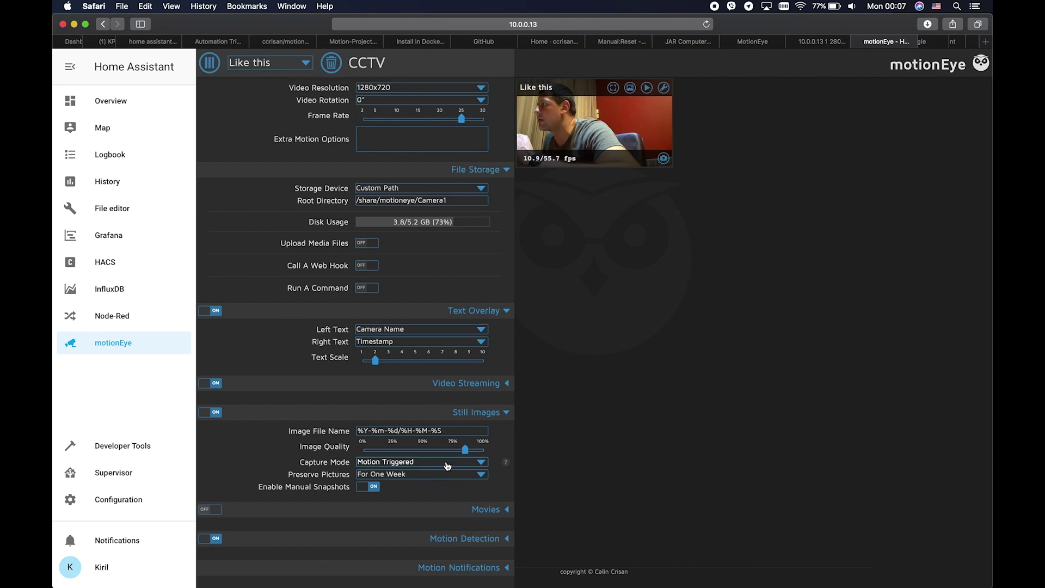
scroll(430, 465, down, 2)
click(465, 480)
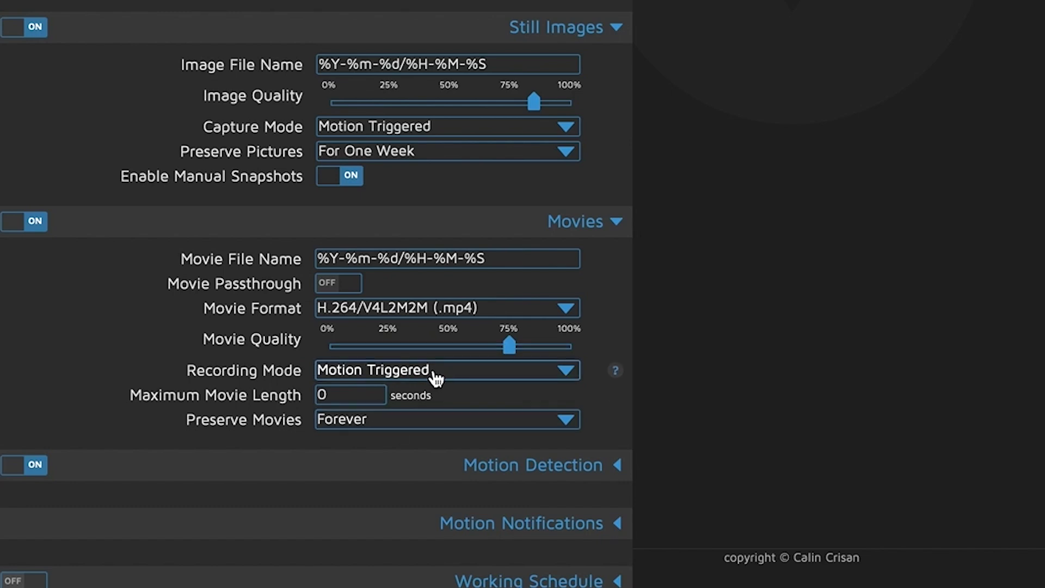
click(365, 378)
click(366, 376)
click(377, 374)
click(379, 375)
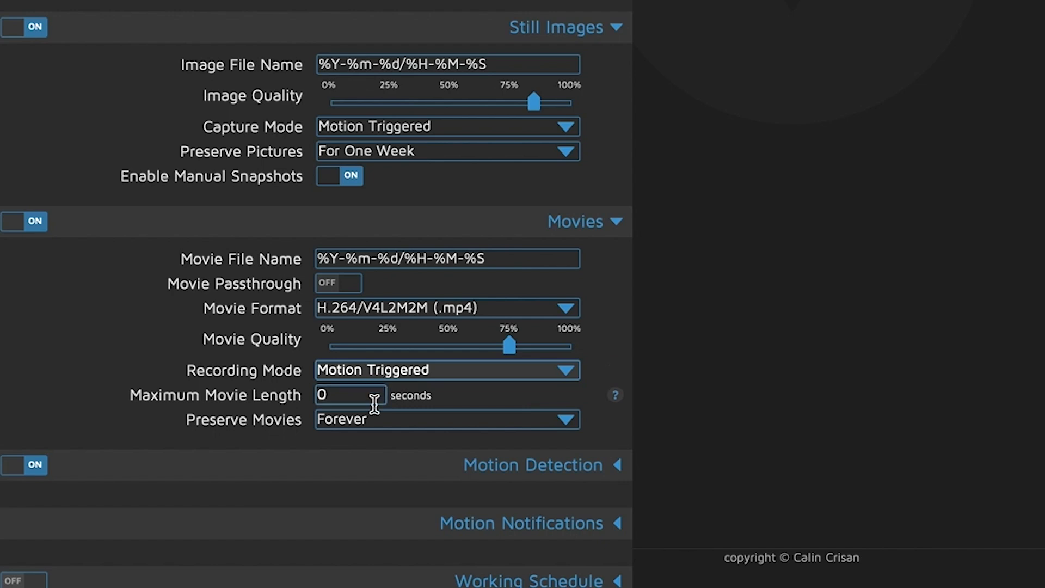
Preserve movies for one day and keep H.264/V4L2M2M (.mp4) as the movie format.
click(372, 430)
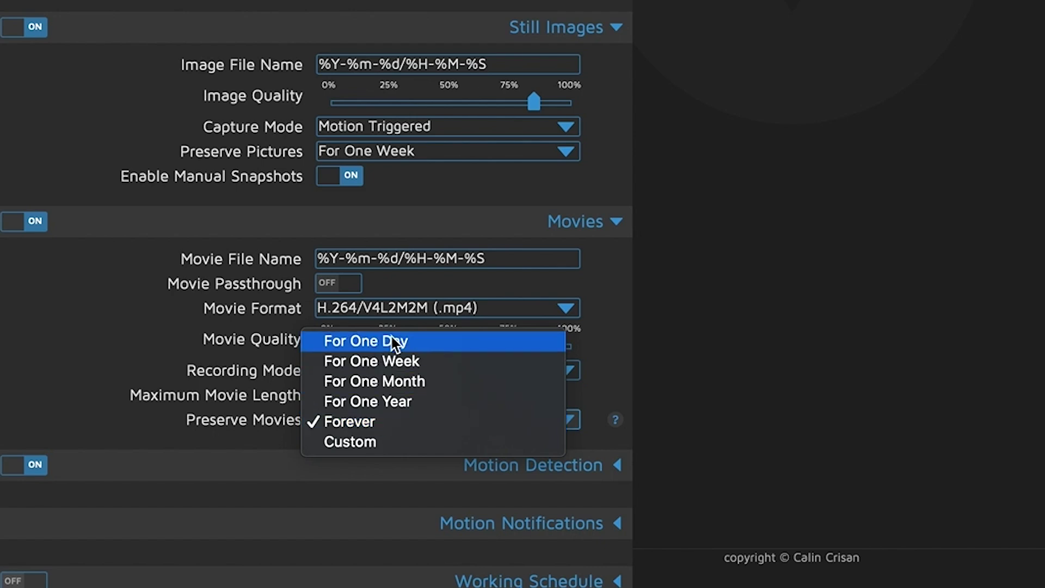
click(407, 344)
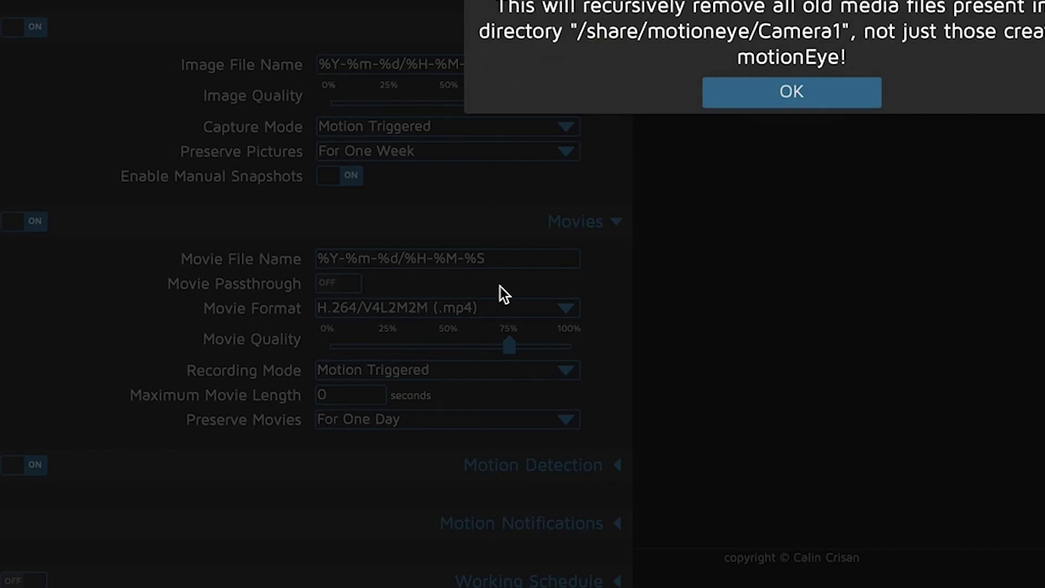
click(753, 99)
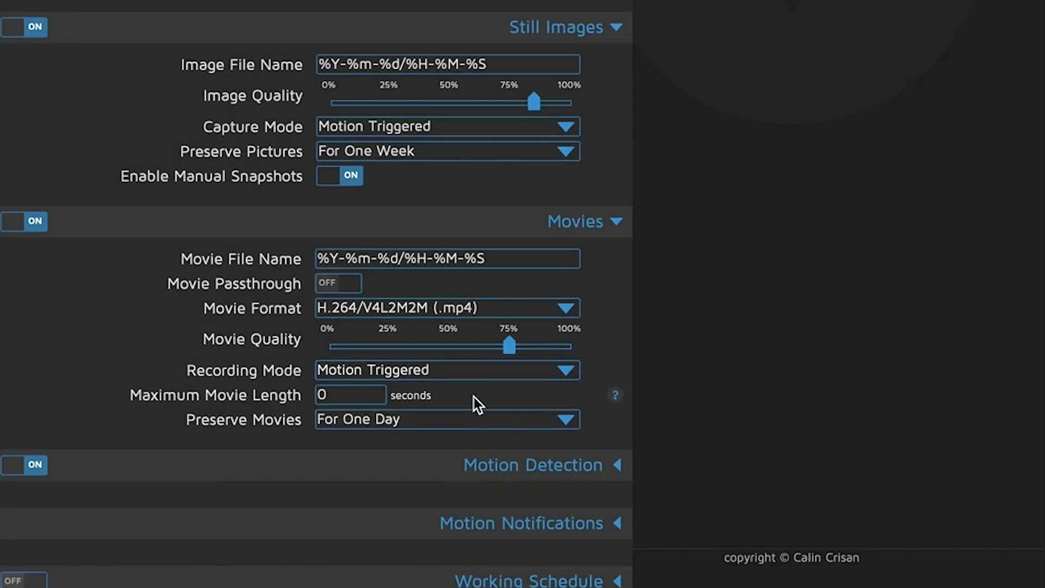
click(380, 313)
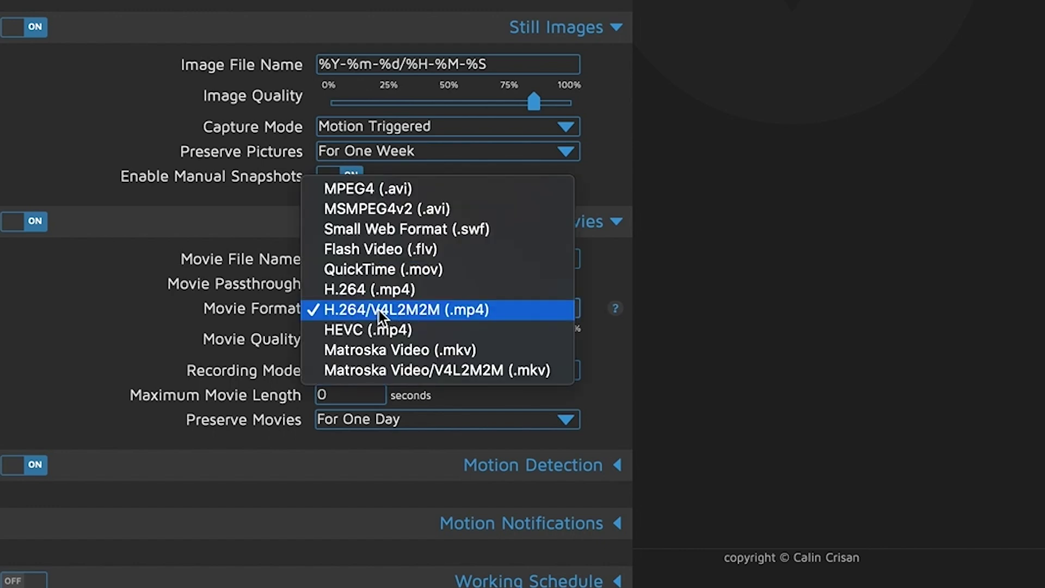
click(378, 311)
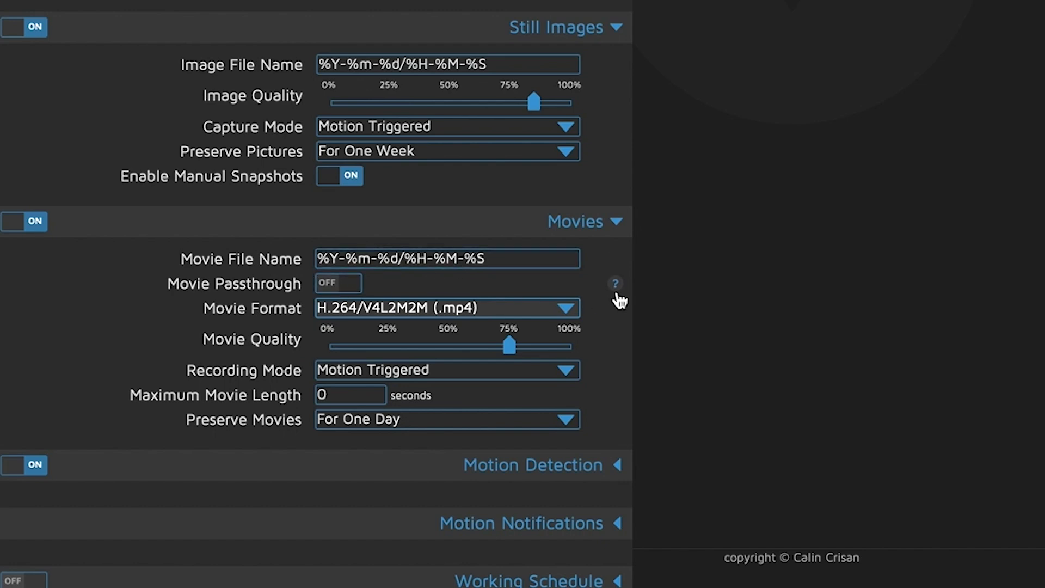
mouse_move(616, 284)
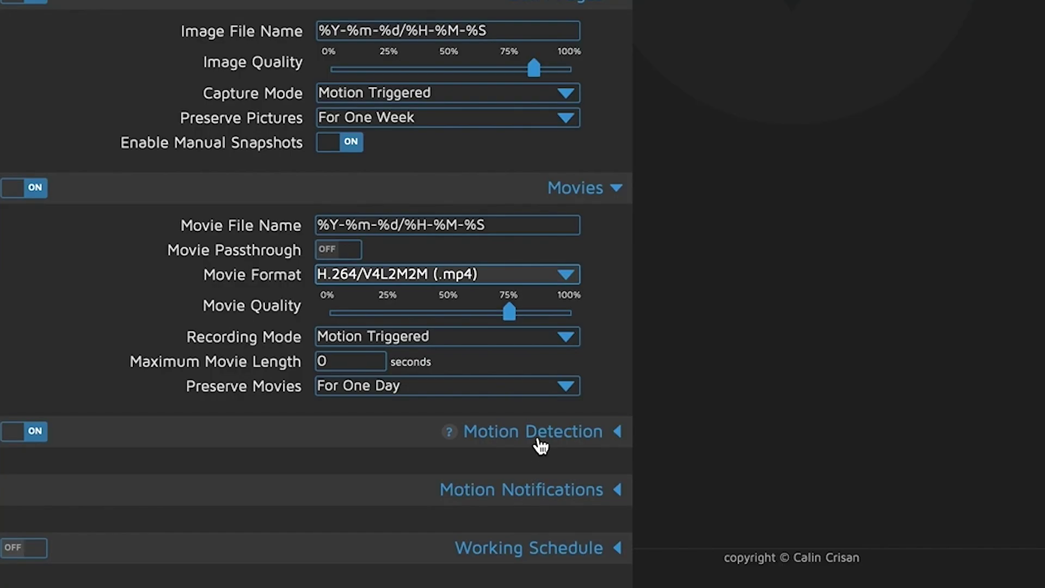
Set the Frame Change Threshold for motion detection to 10%.
click(619, 442)
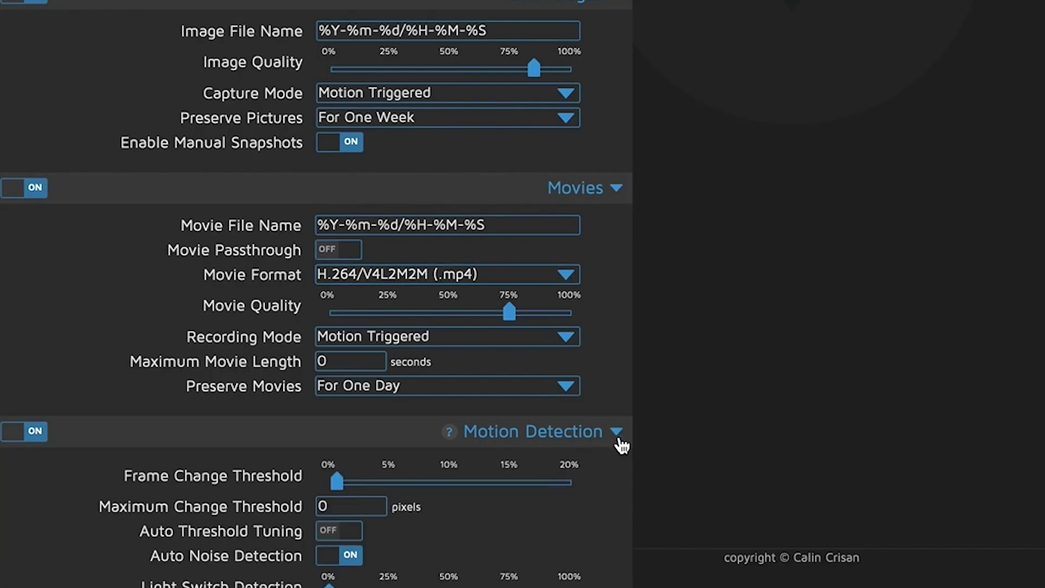
scroll(567, 476, down, 3)
scroll(567, 475, down, 5)
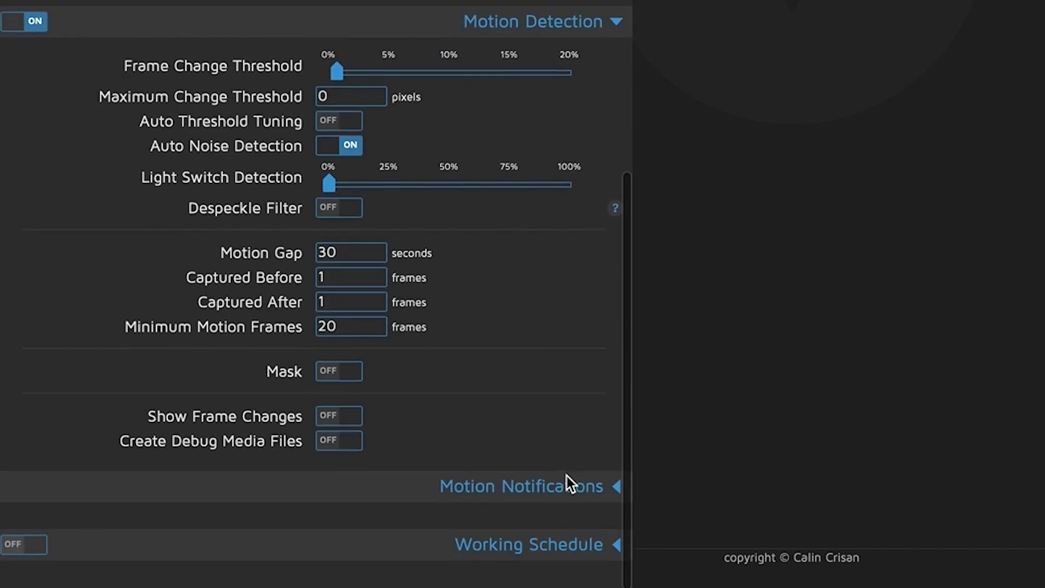
mouse_move(335, 83)
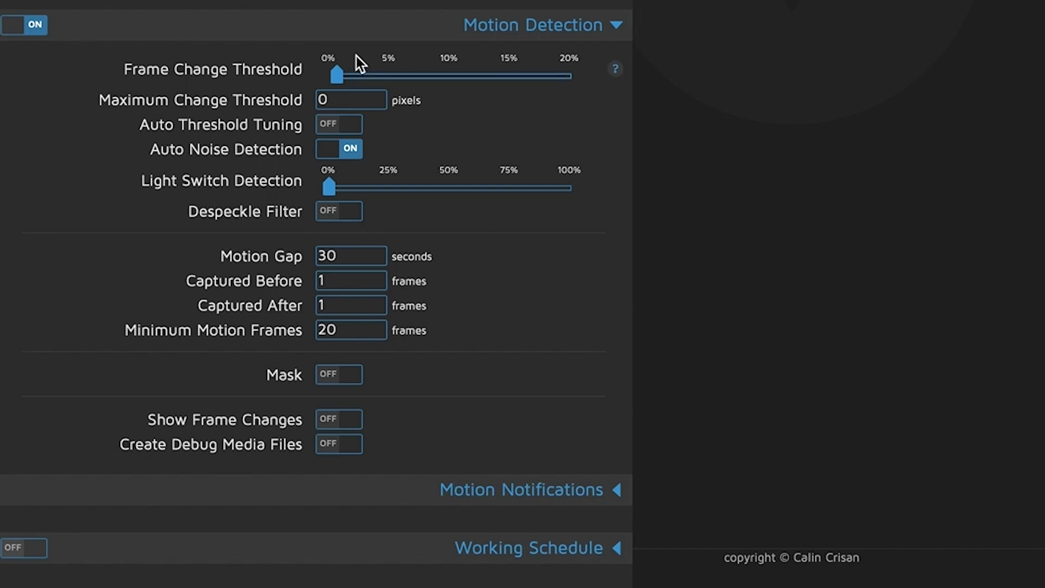
click(379, 77)
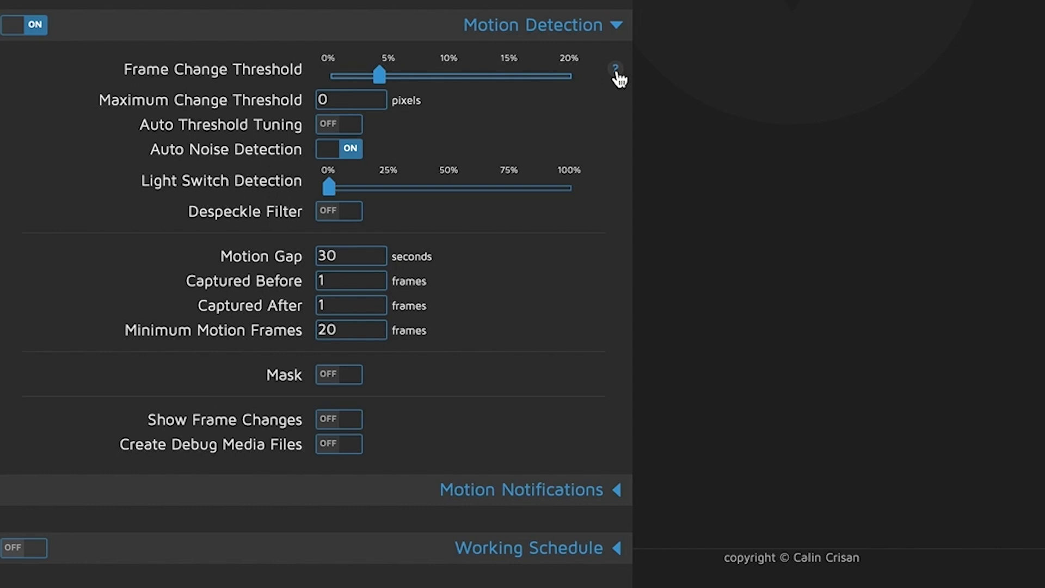
mouse_move(398, 82)
click(449, 76)
mouse_move(617, 386)
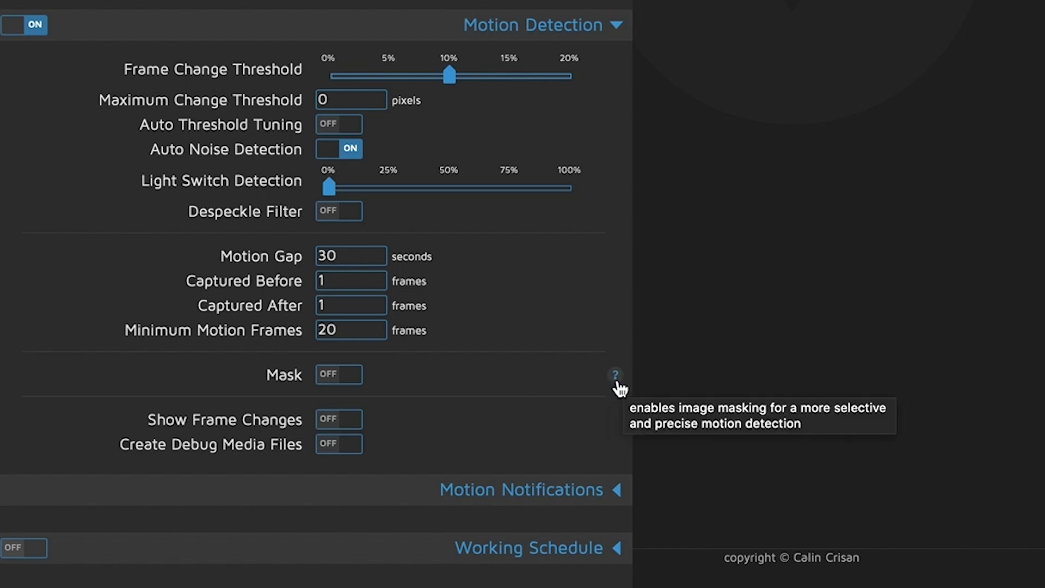
Turn on the motion detection mask with the Smart mask type, and turn on Show Frame Changes.
click(338, 381)
click(366, 400)
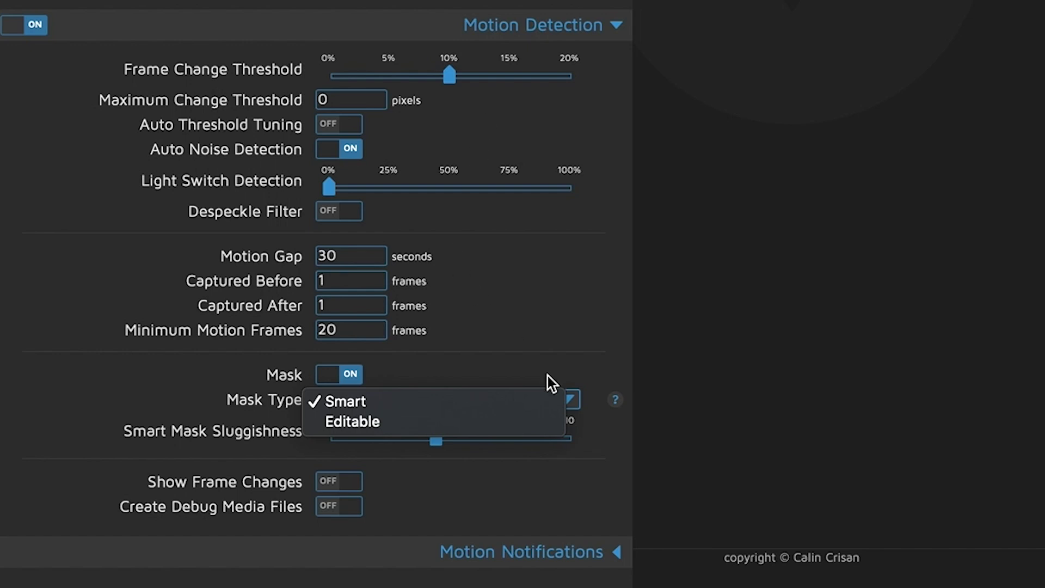
click(597, 380)
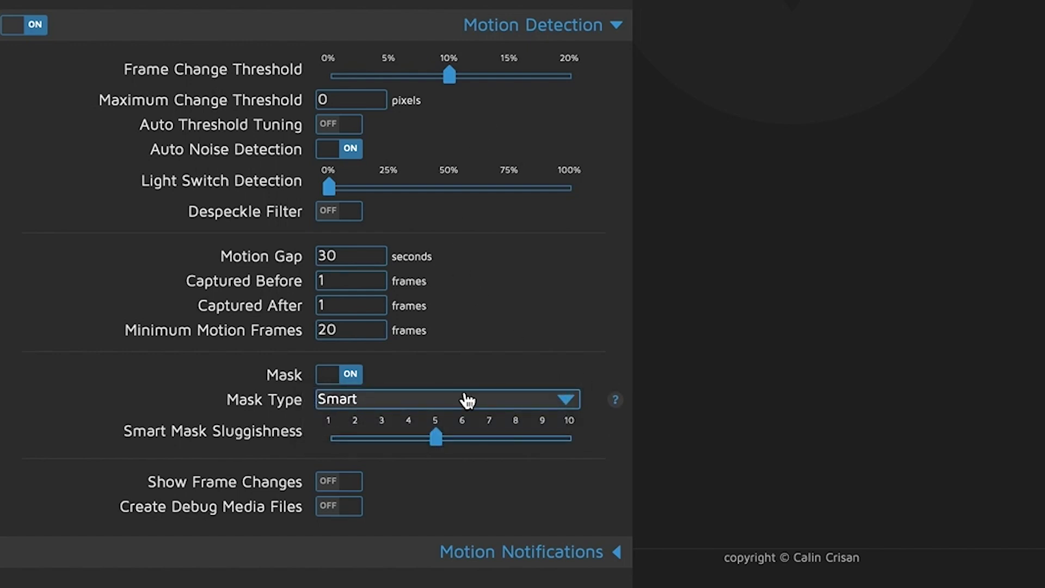
scroll(404, 478, down, 1)
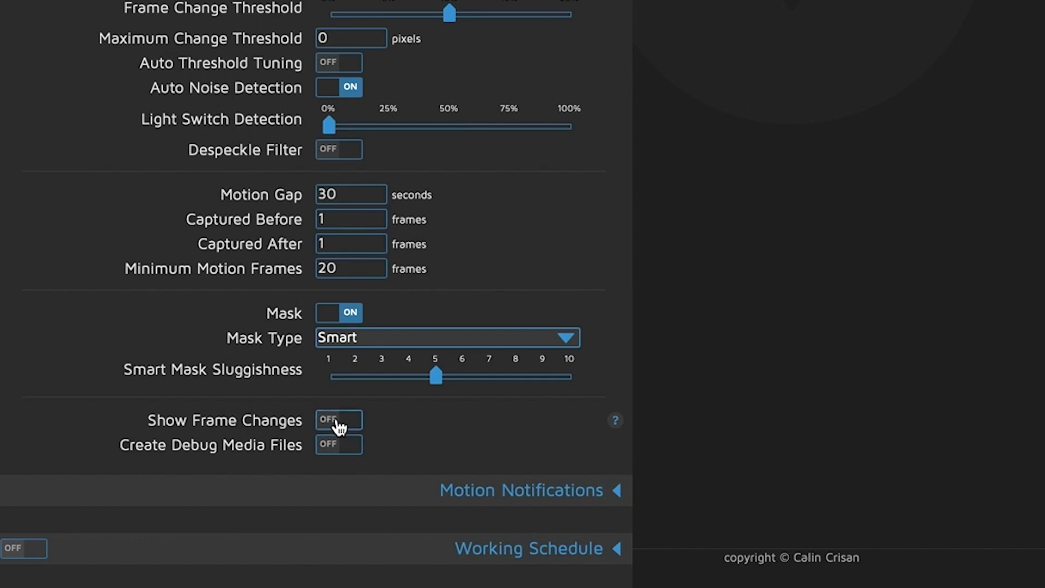
click(338, 423)
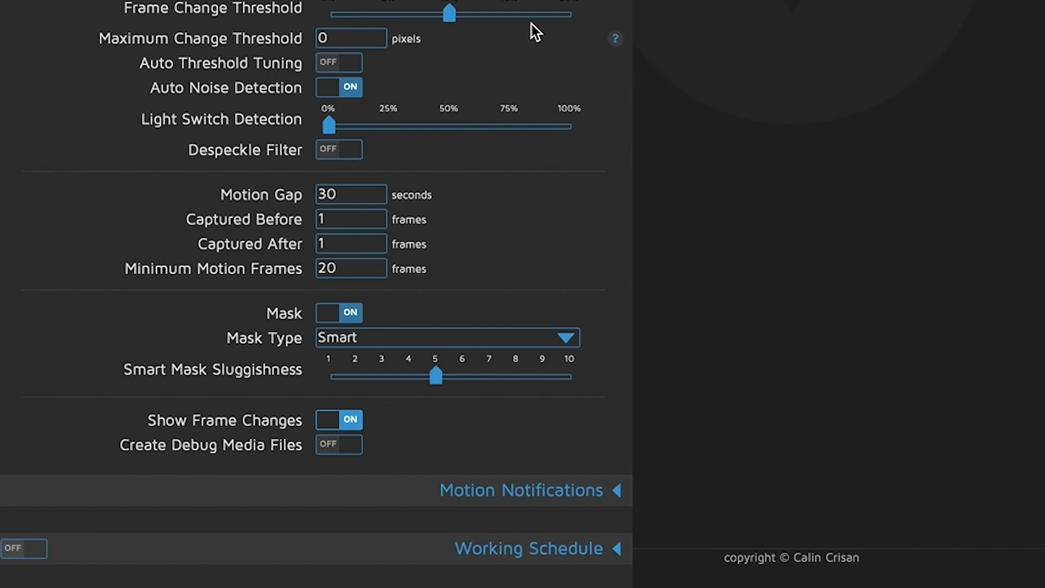
Review the Motion Notifications options, including the web hook fields and the explanations of the two command options.
click(544, 492)
scroll(546, 490, down, 2)
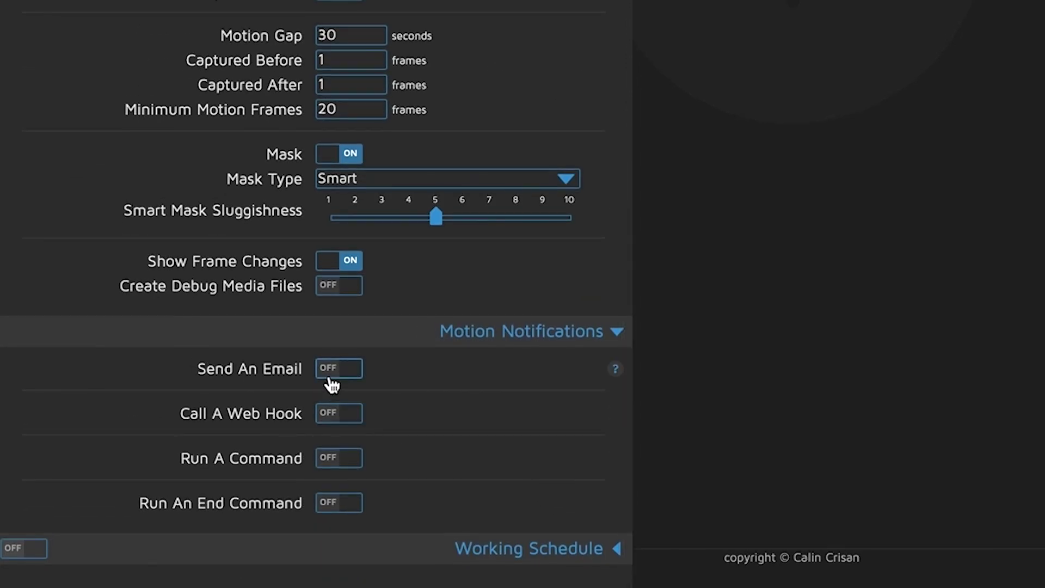
click(336, 420)
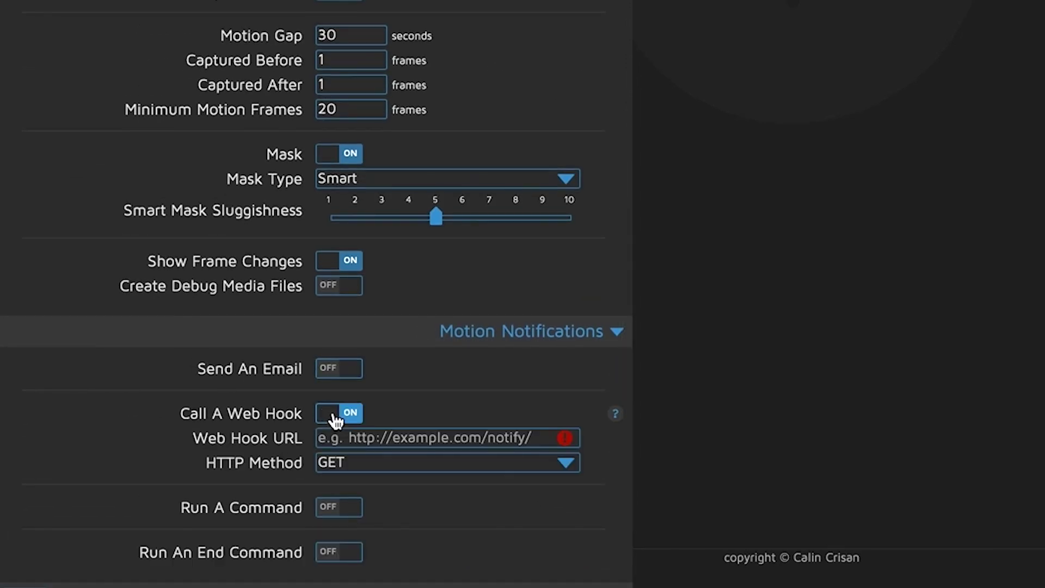
click(336, 419)
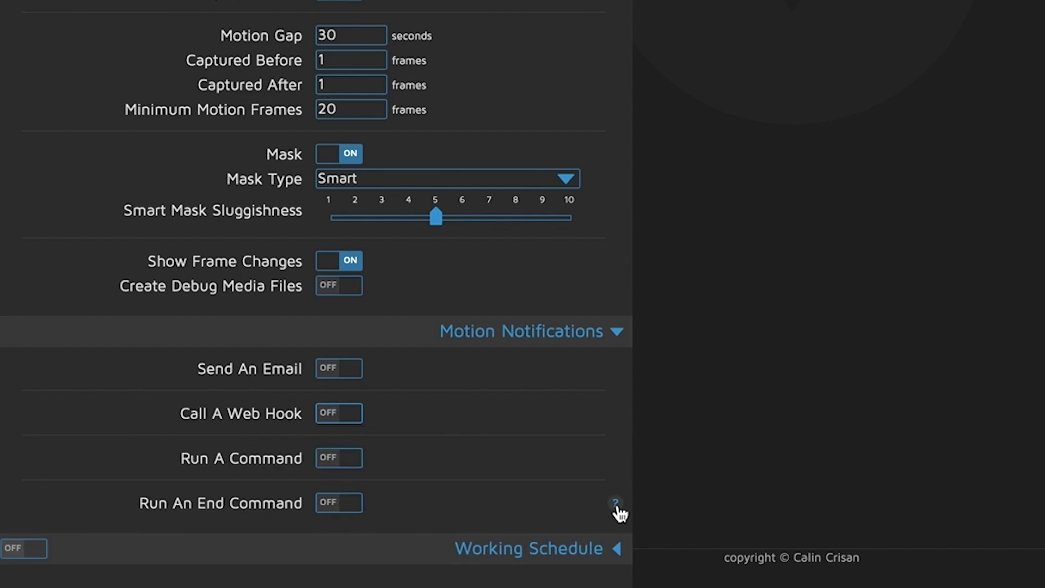
mouse_move(619, 513)
mouse_move(615, 466)
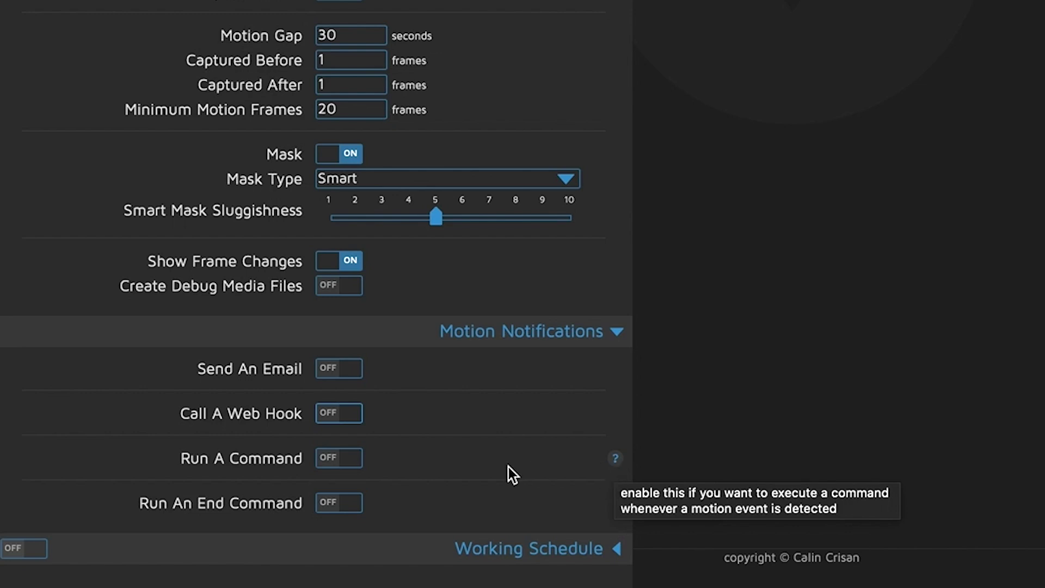
Turn on the Working Schedule and show its weekday options, with motion detection kept at During Working Schedule.
mouse_move(530, 559)
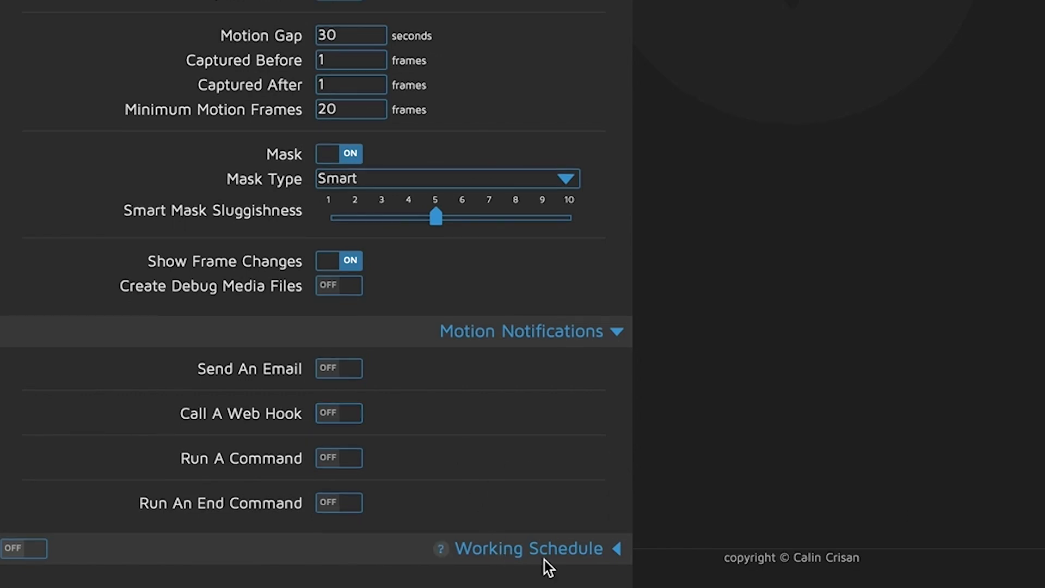
click(590, 561)
scroll(592, 566, down, 4)
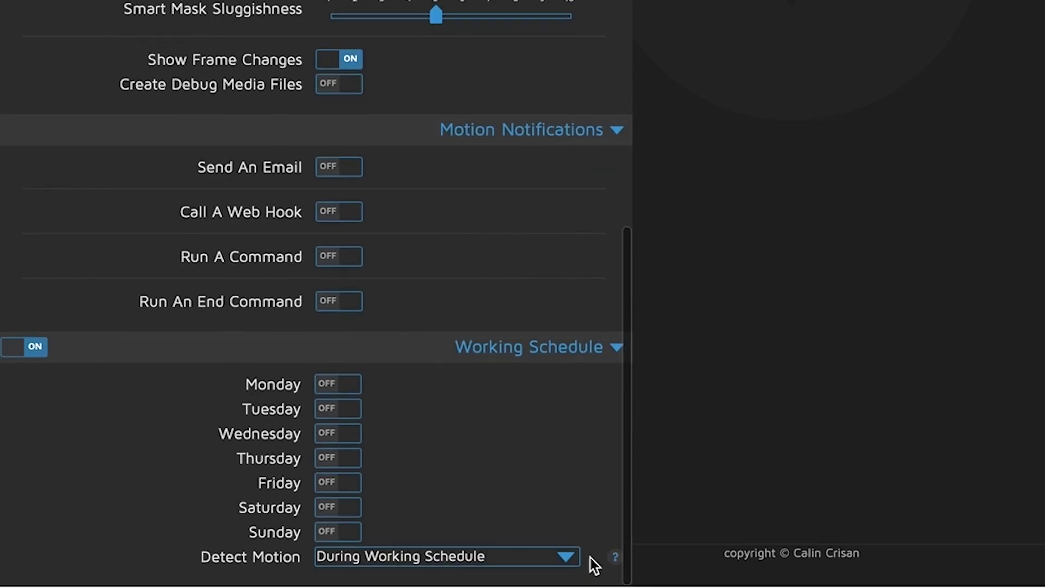
mouse_move(616, 396)
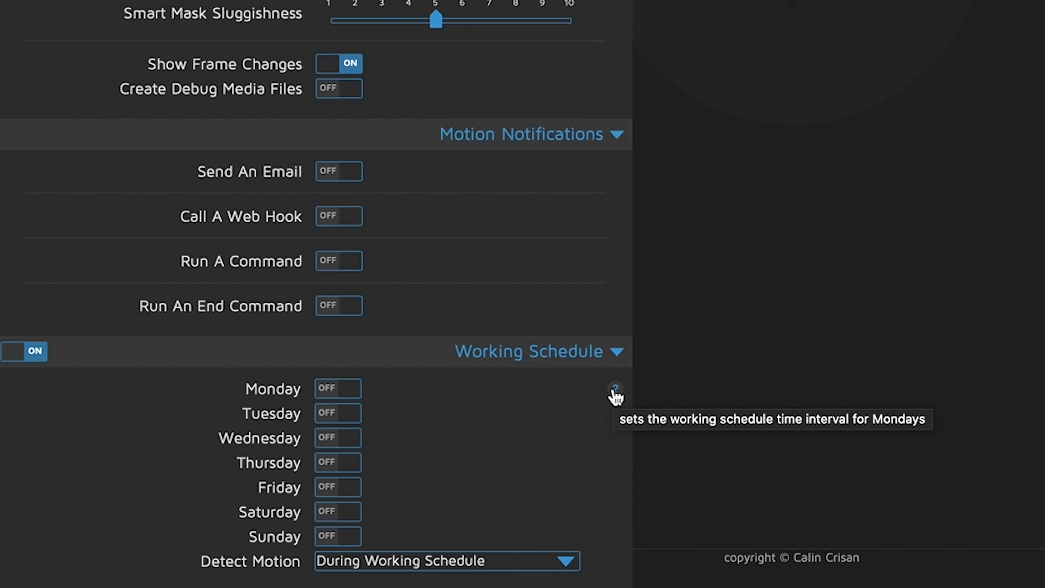
Try a Monday working interval starting at 03:30, and switch Monday off again.
click(349, 389)
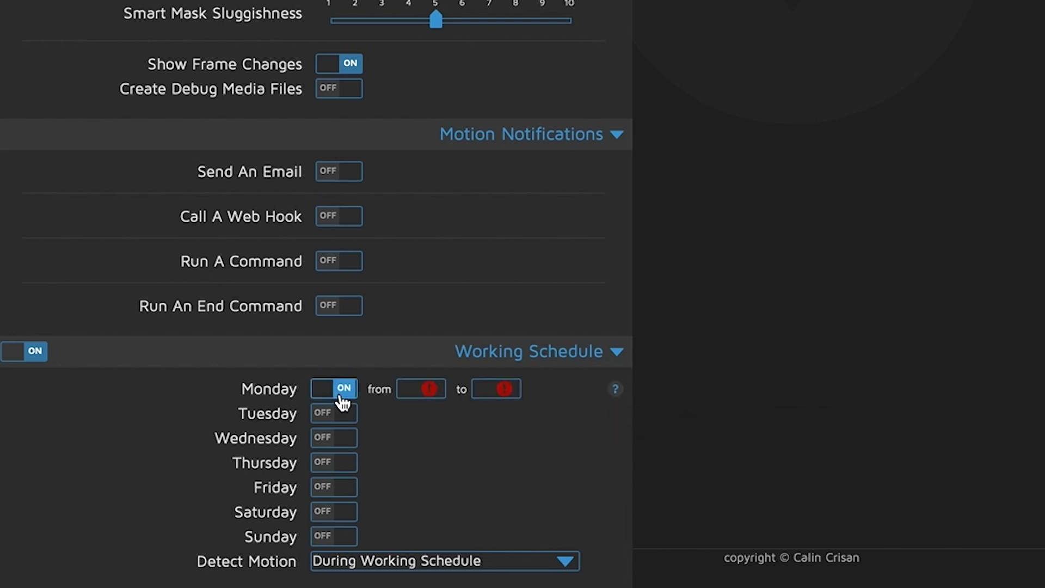
click(416, 389)
click(423, 411)
click(420, 388)
scroll(434, 488, down, 2)
click(434, 490)
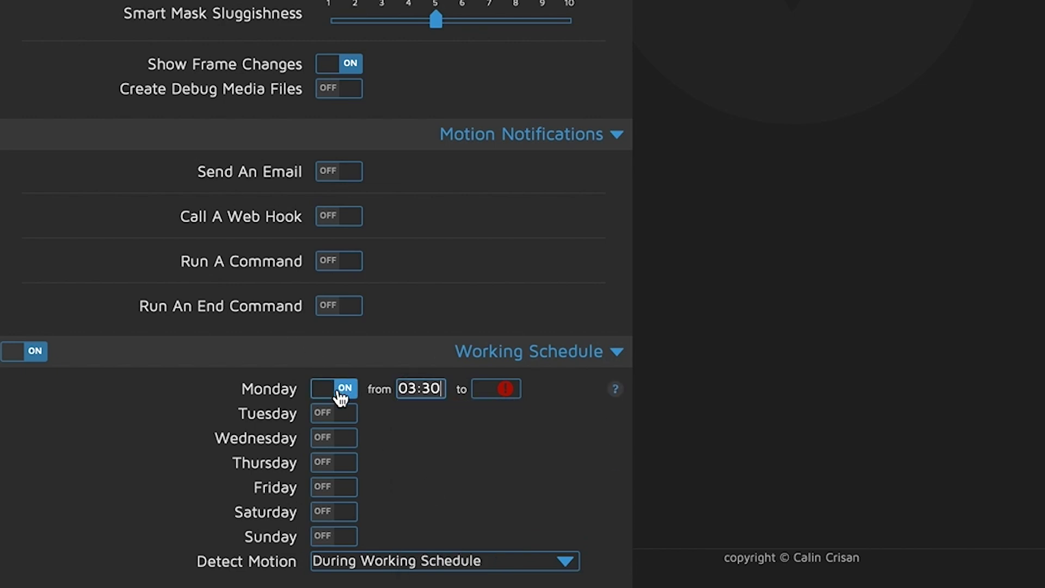
click(339, 392)
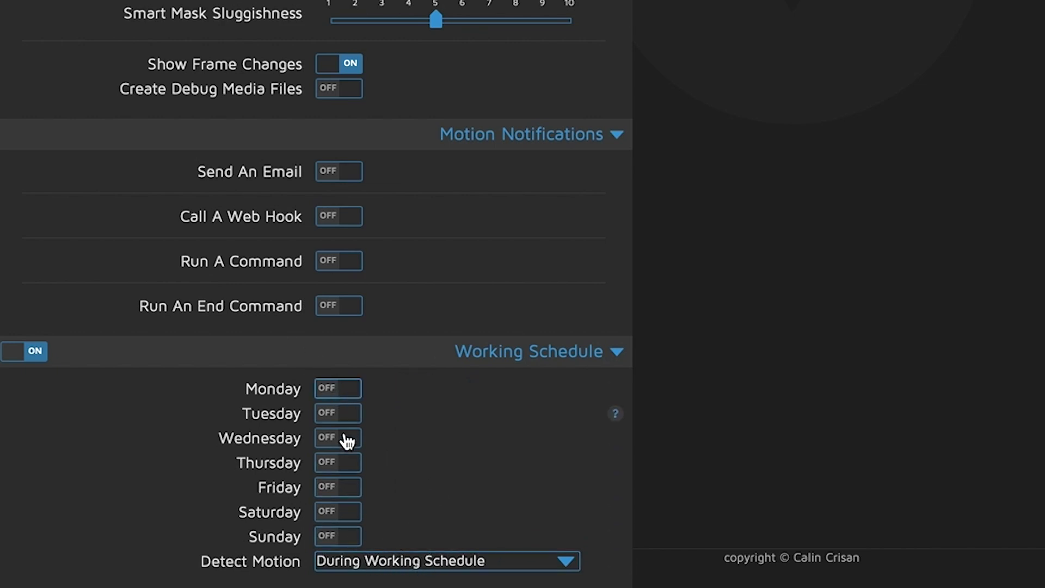
Apply the changed camera settings.
scroll(330, 445, down, 1)
scroll(350, 303, up, 15)
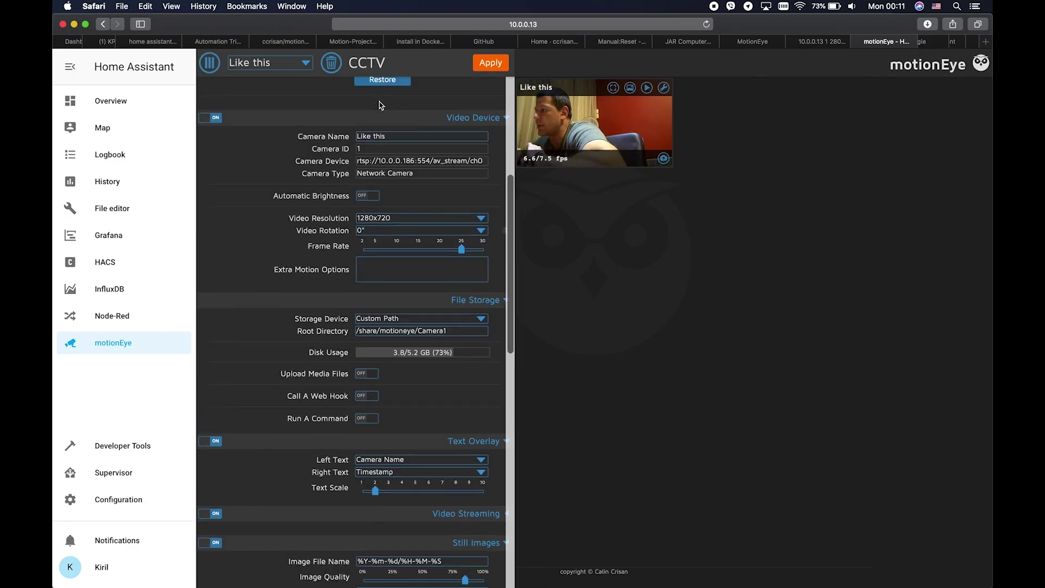
click(490, 63)
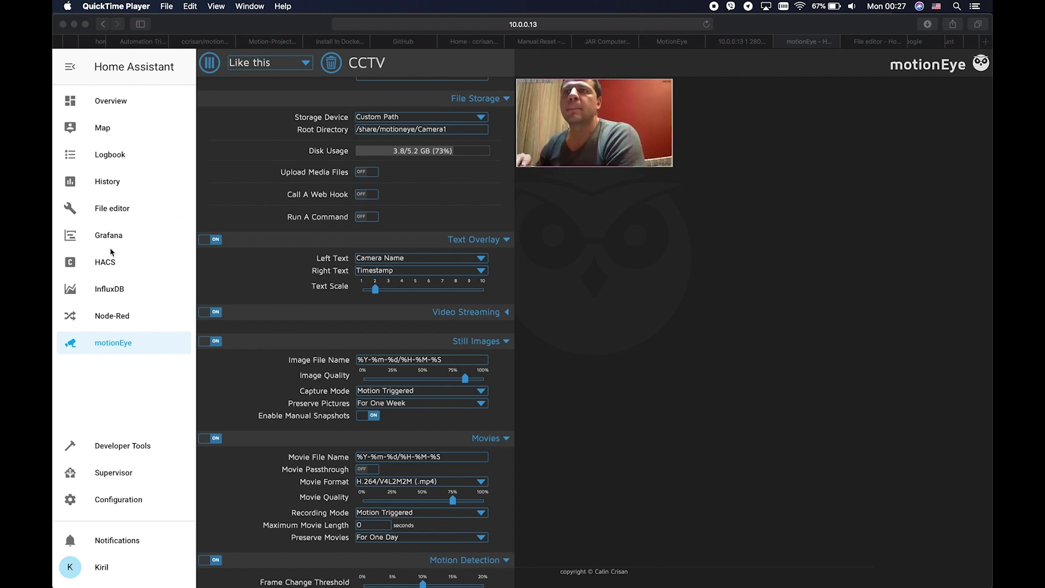
Open the Supervisor add-ons dashboard and decline saving the password.
click(113, 479)
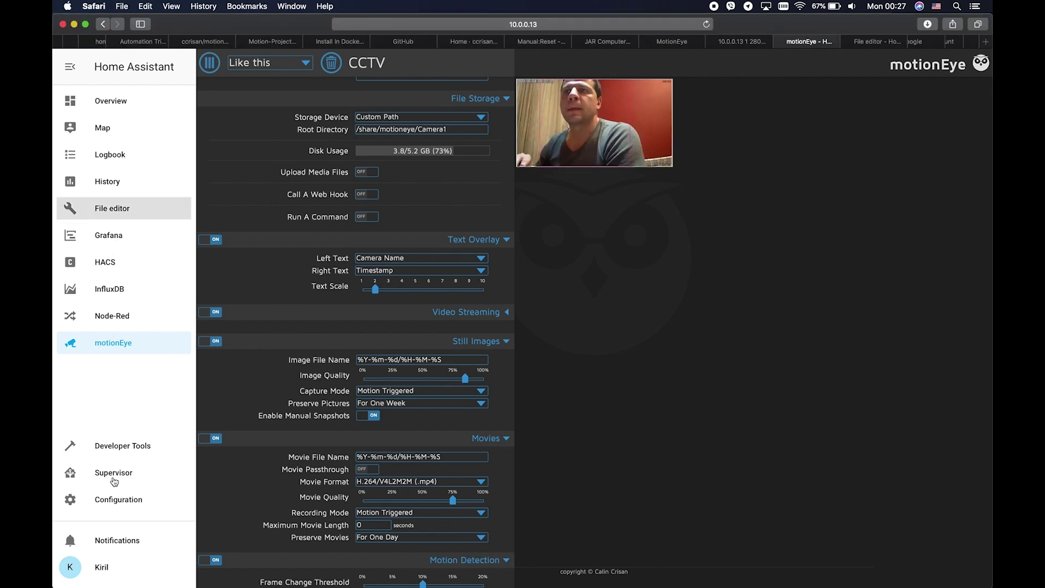
click(114, 479)
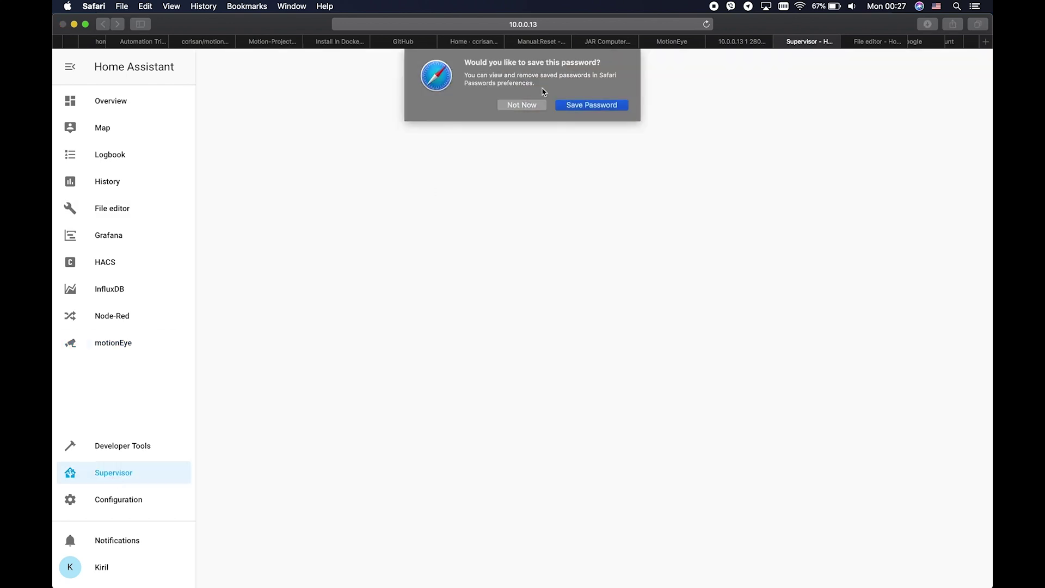
click(534, 108)
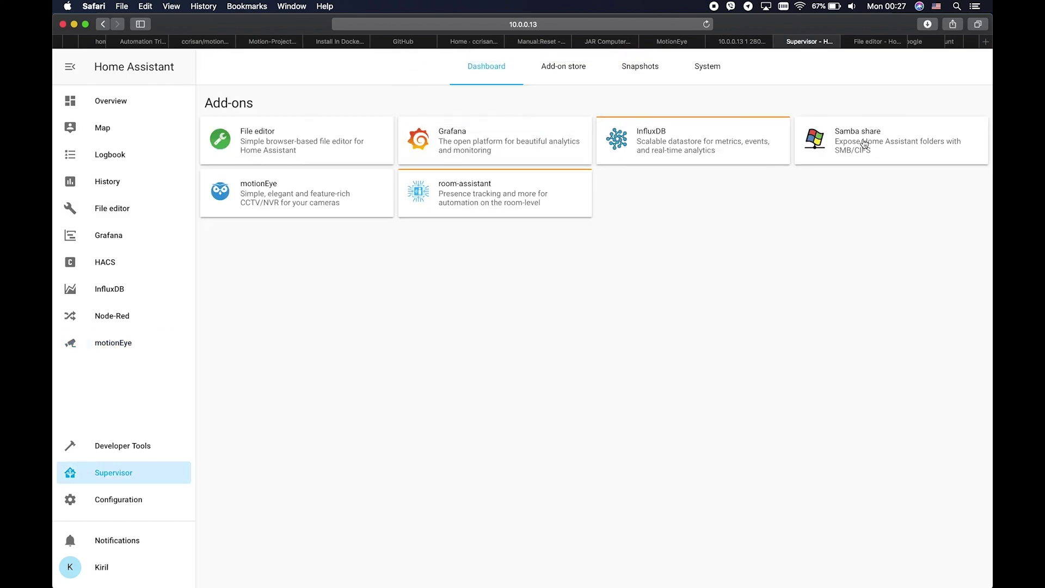
Switch to Finder and connect to the Samba server at smb://10.0.0.13.
mouse_move(159, 544)
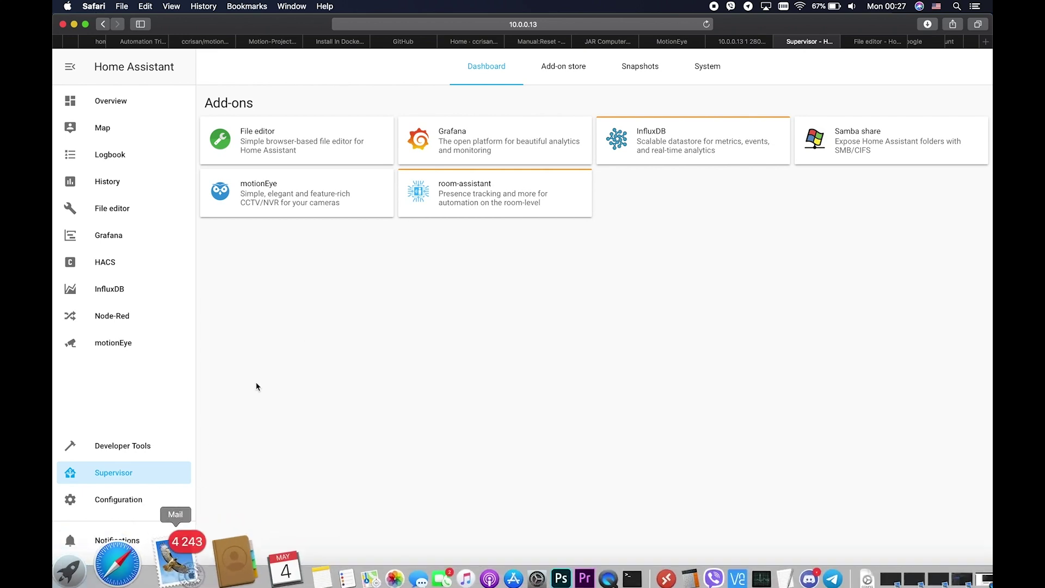
mouse_move(188, 572)
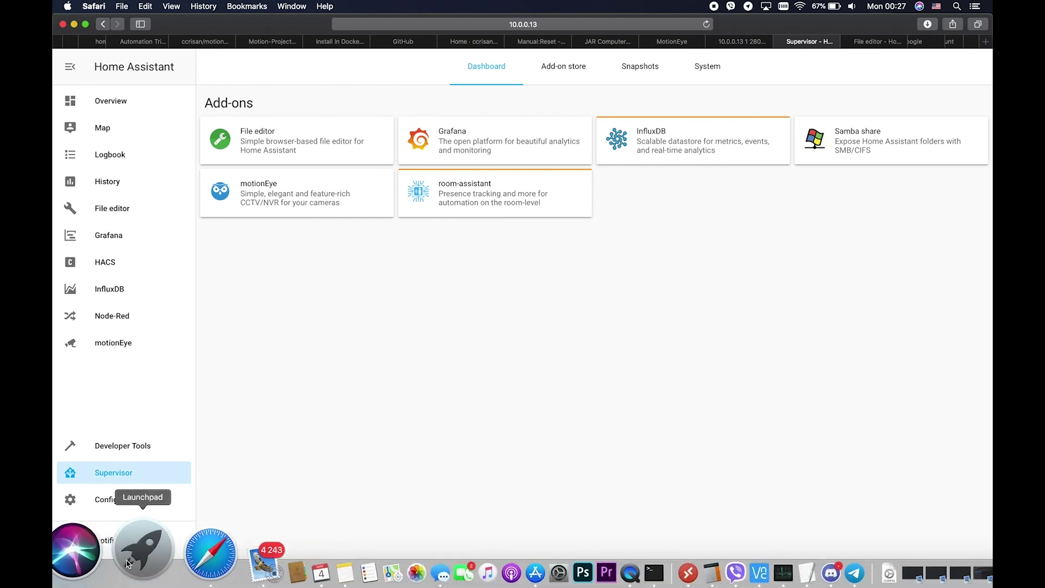
click(85, 563)
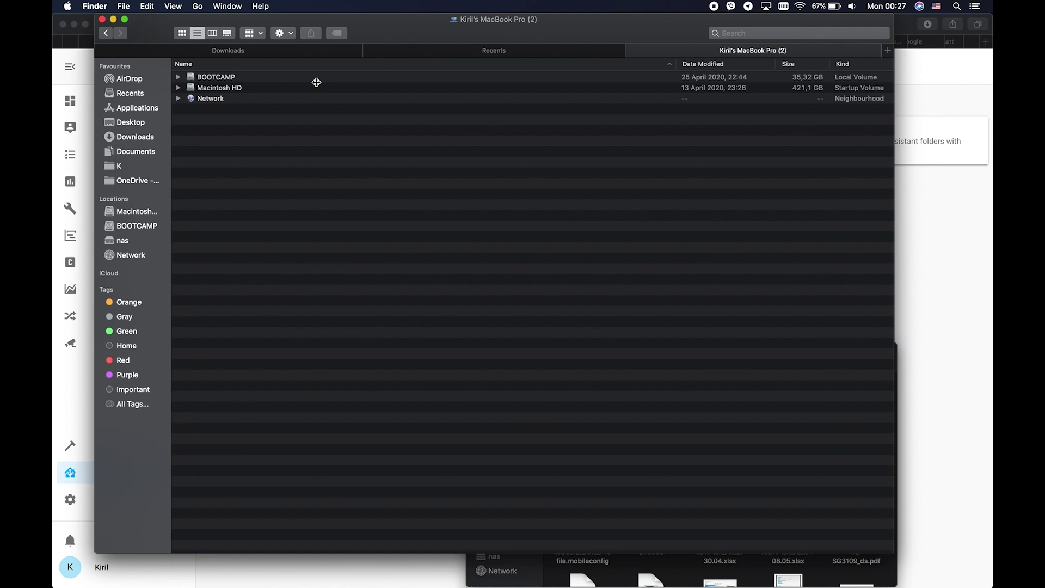
key(super+k)
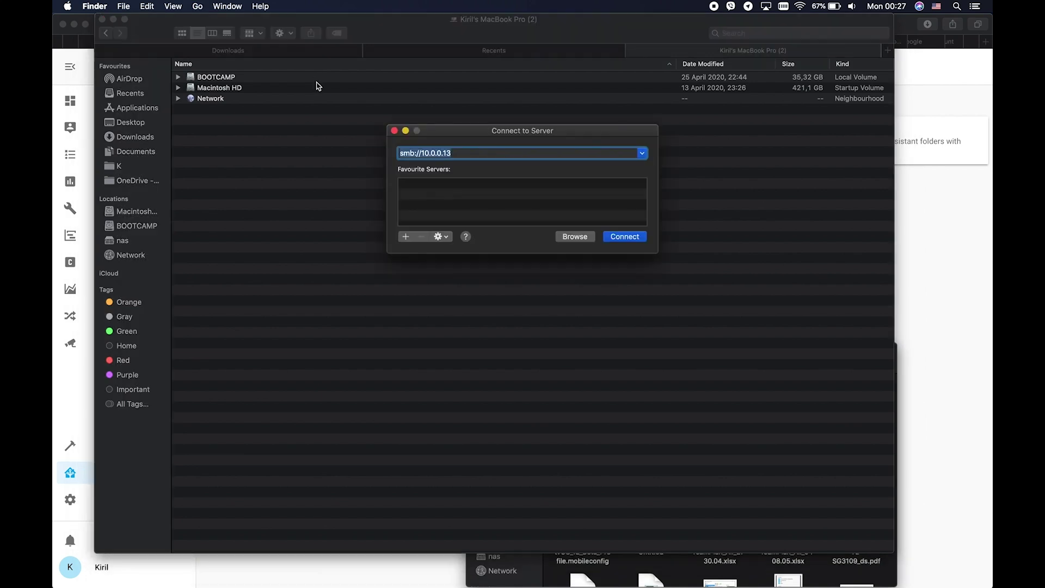
click(476, 152)
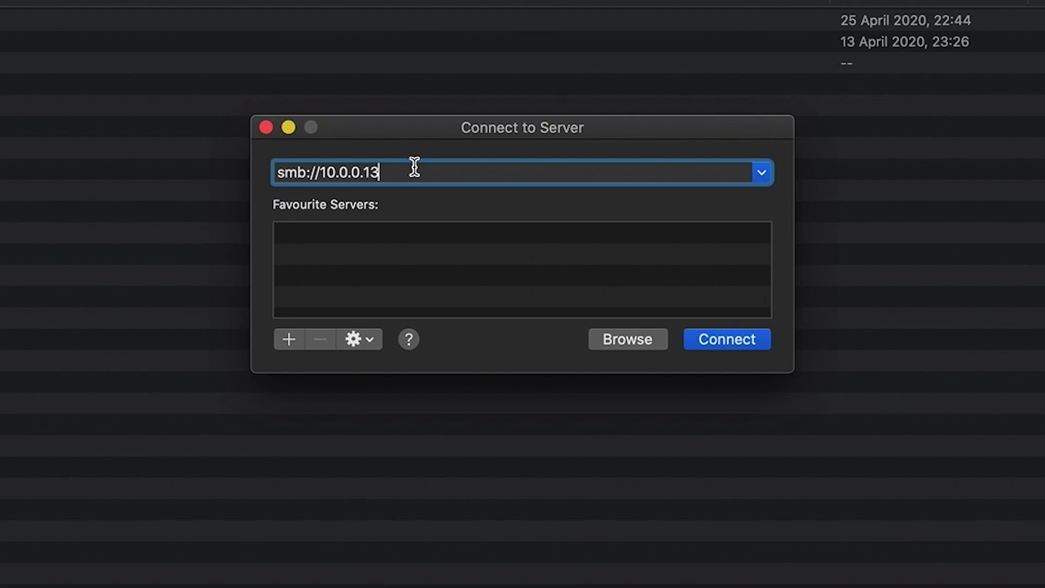
key(Return)
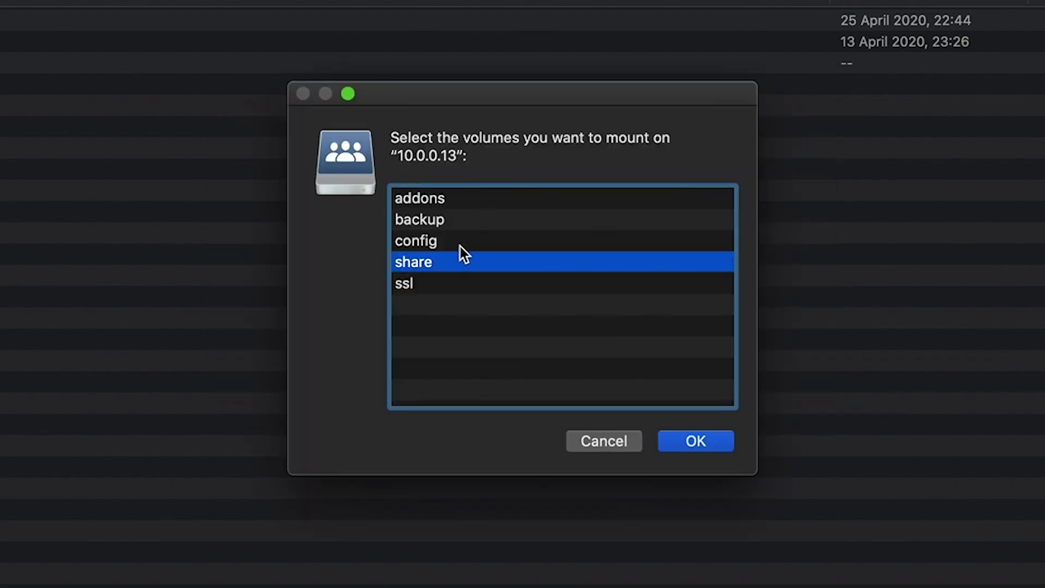
Mount the share volume from the connected server.
click(436, 245)
click(442, 221)
click(429, 262)
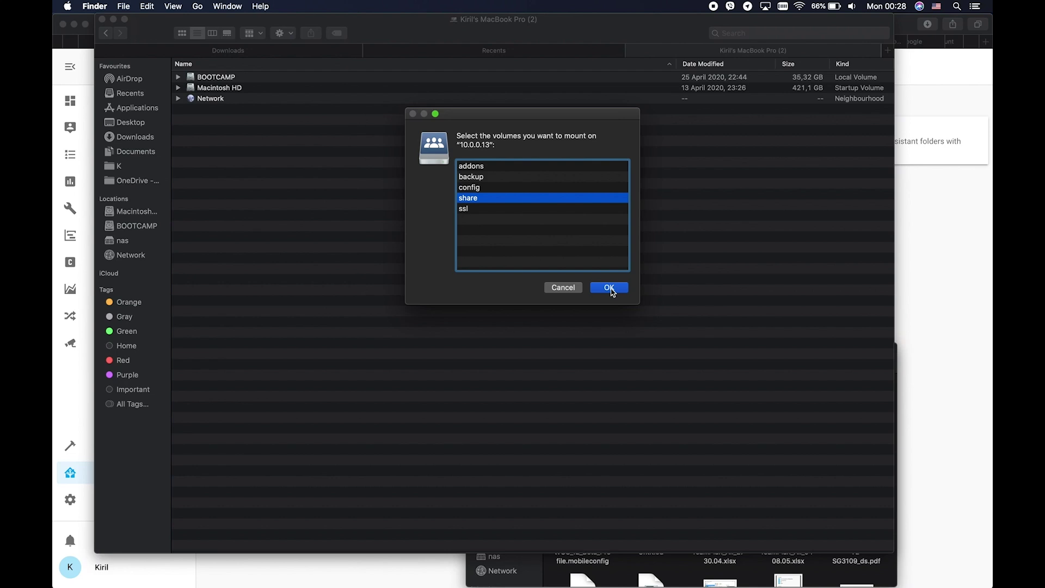
click(611, 288)
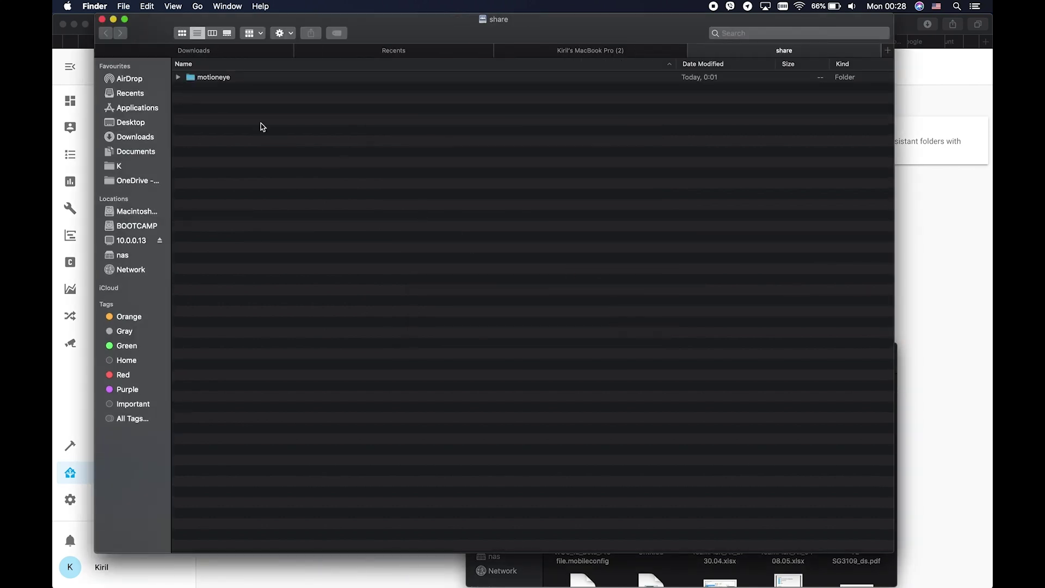
Open the 2020-05-04 folder inside motioneye/Camera1 on the mounted share.
click(223, 80)
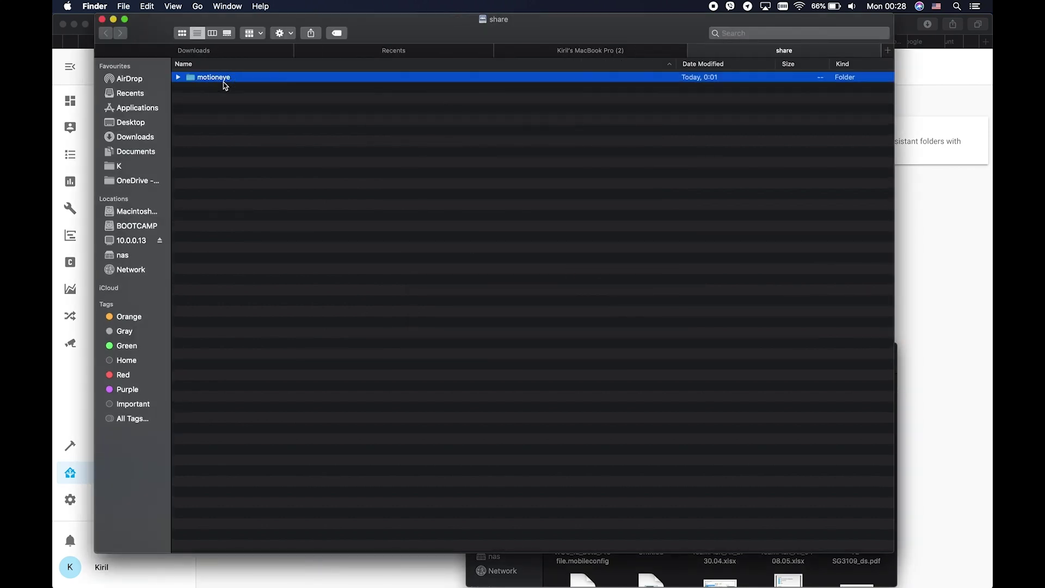
double_click(224, 81)
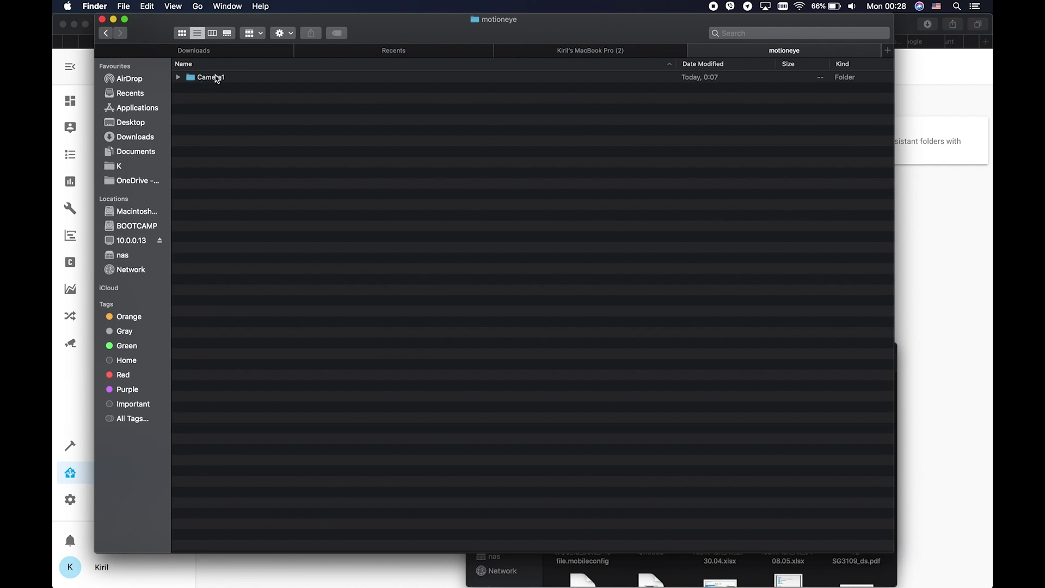
double_click(210, 79)
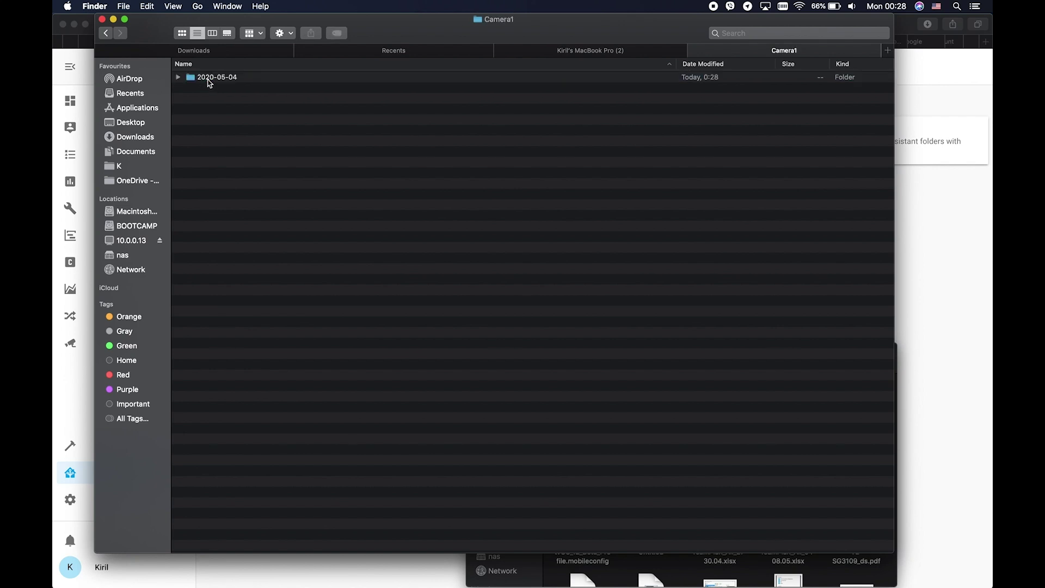
double_click(211, 79)
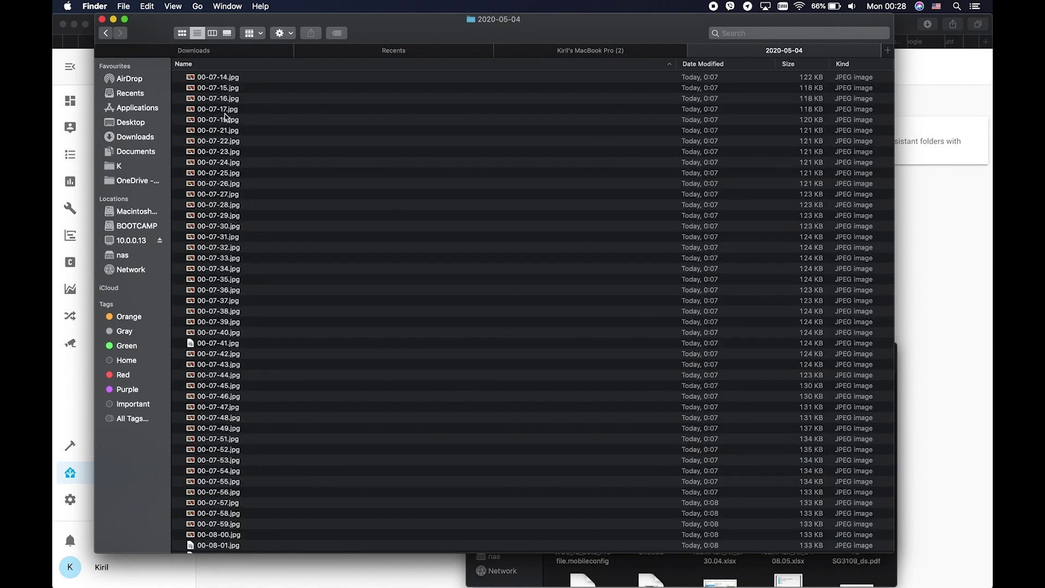
Look through the saved camera pictures, view 00-07-15.jpg, and close the image.
scroll(235, 254, down, 20)
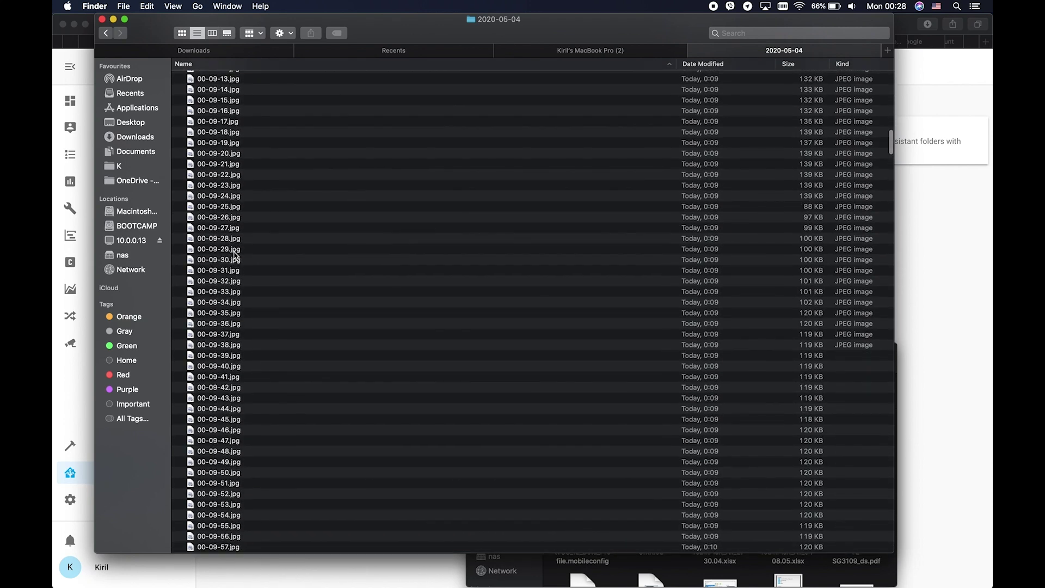
scroll(235, 254, up, 20)
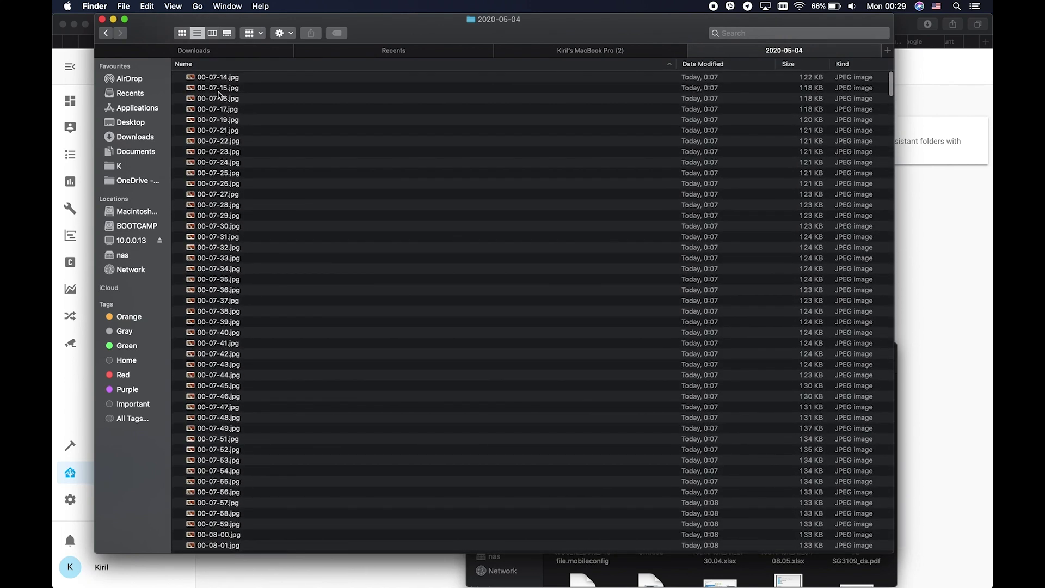
double_click(219, 90)
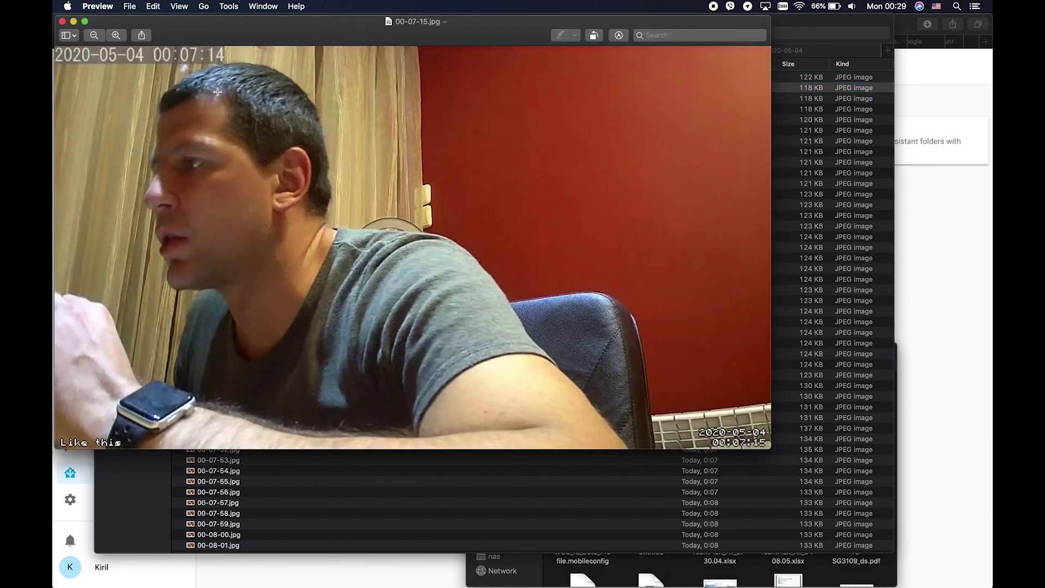
click(62, 22)
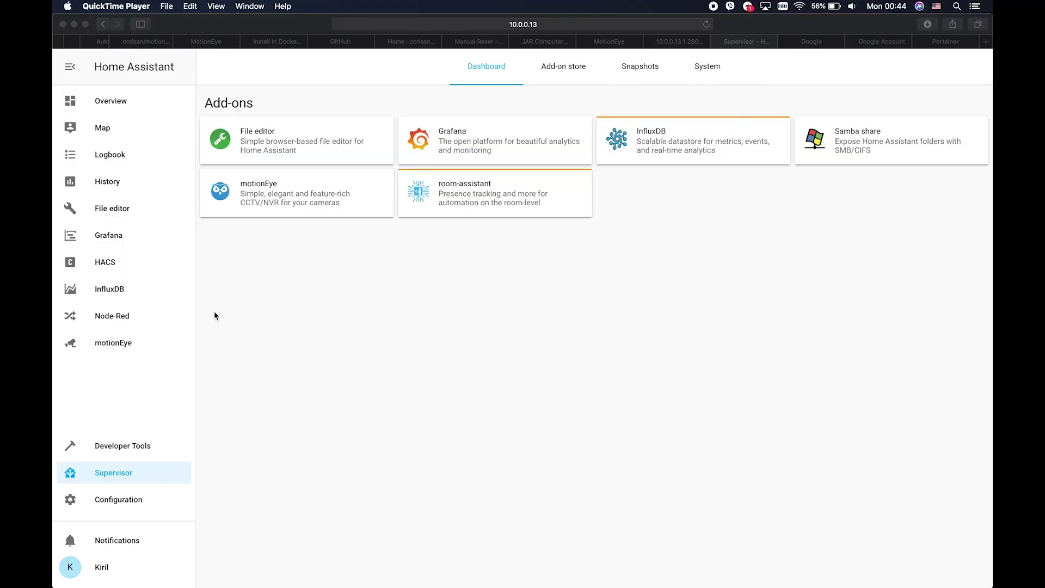
Open automations.yaml from the config folder in Home Assistant's File editor.
click(111, 212)
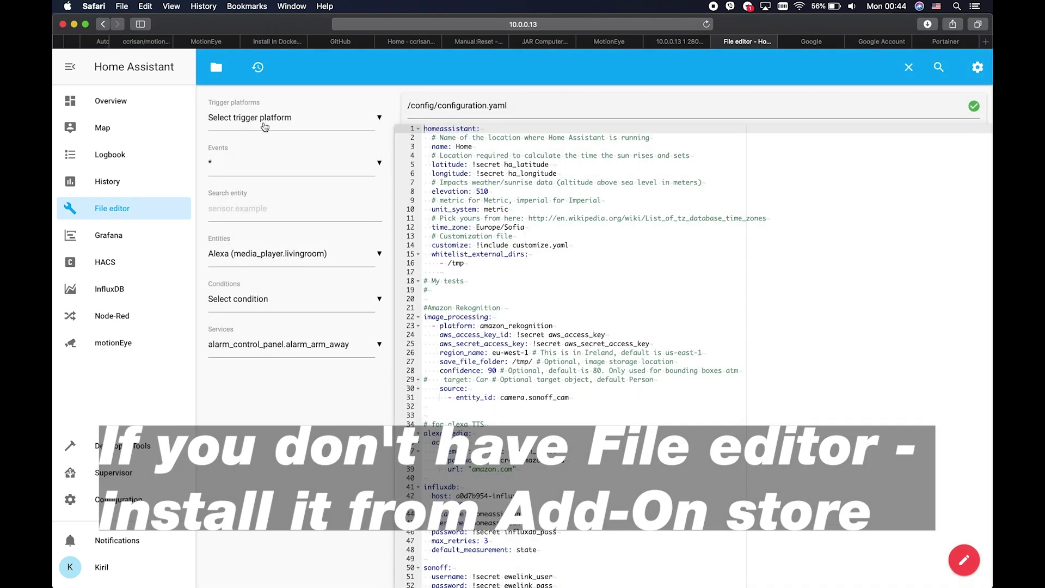
click(217, 67)
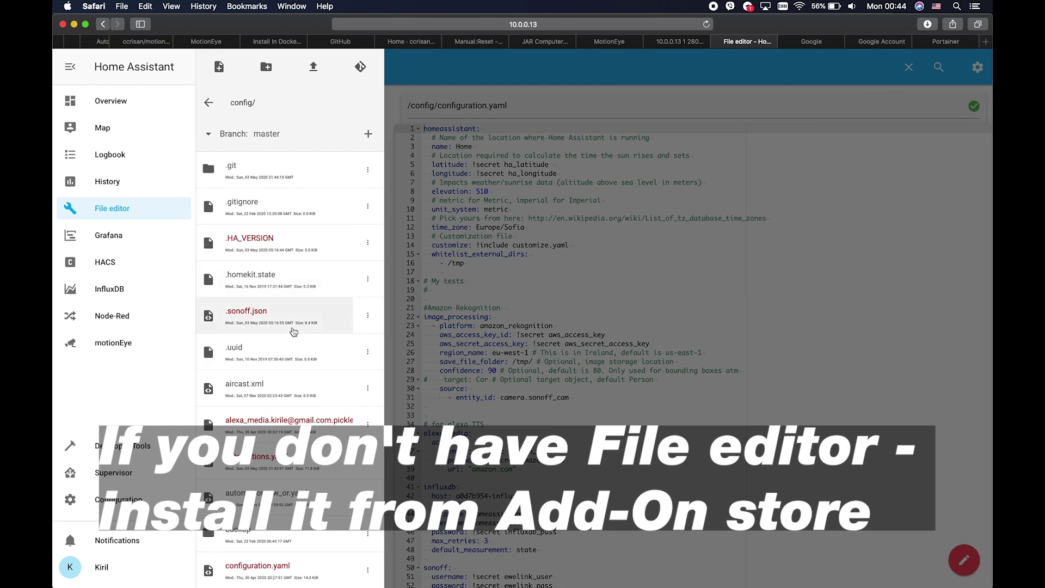
scroll(292, 331, down, 5)
click(268, 296)
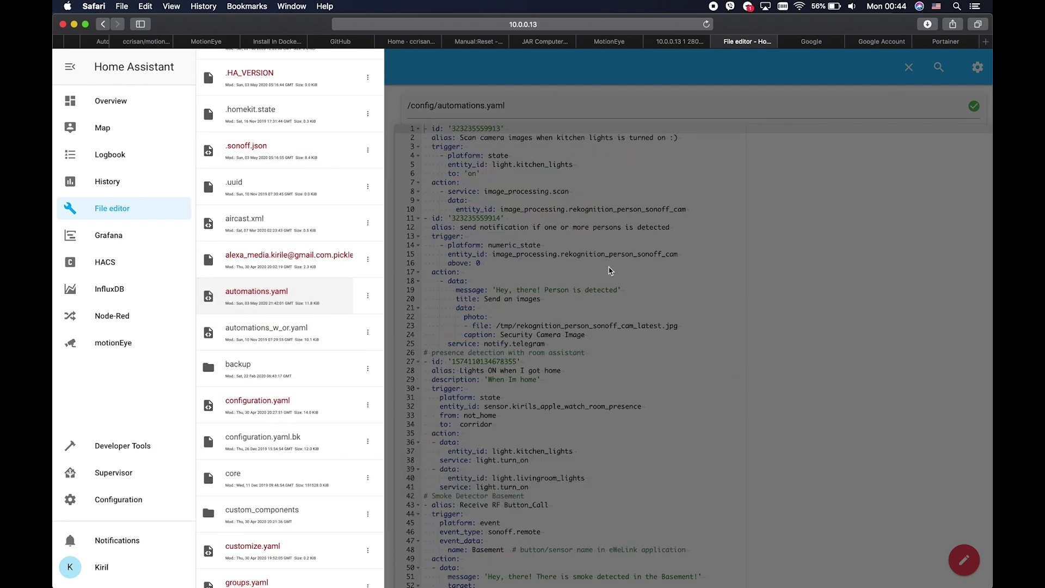
click(565, 250)
Switch to Notes and copy the "MotionEYE Automation test" block, from its comment line through service: notify.telegram.
key(ctrl+Right)
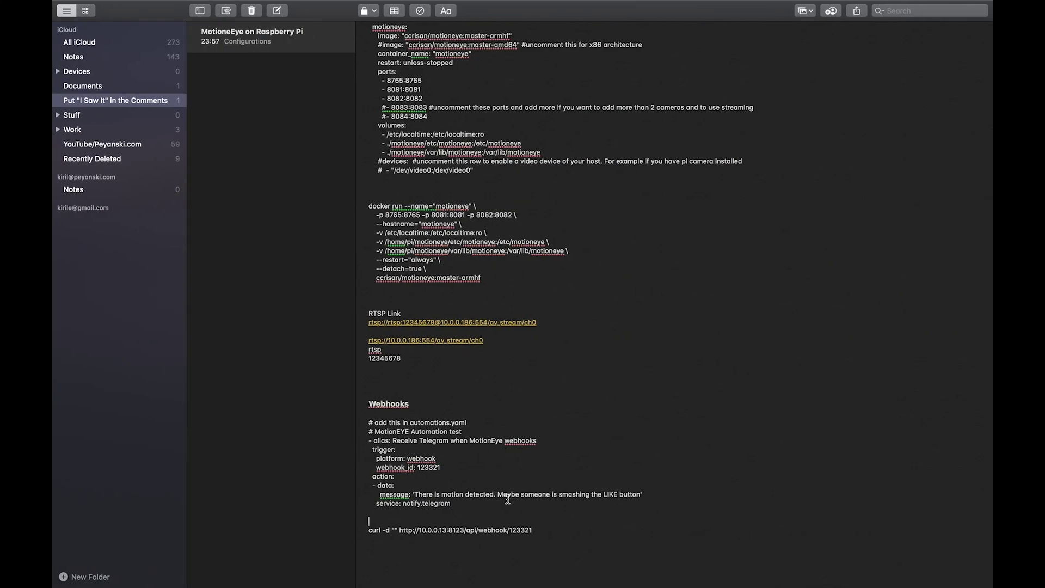
drag(480, 511, 359, 428)
key(super+c)
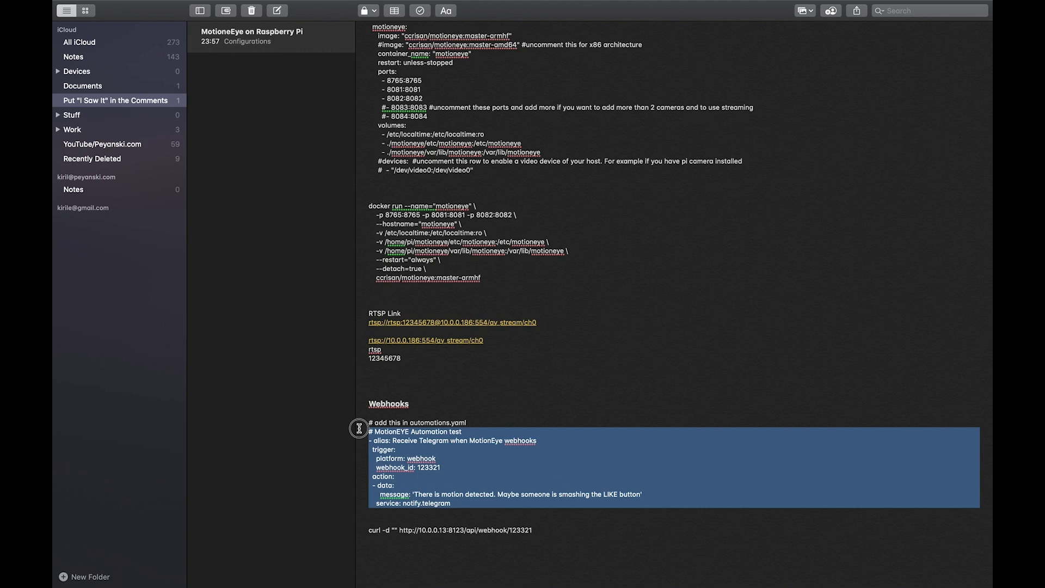
Return to the File editor and paste the copied webhook automation on a new line at the very start of automations.yaml.
key(ctrl+Left)
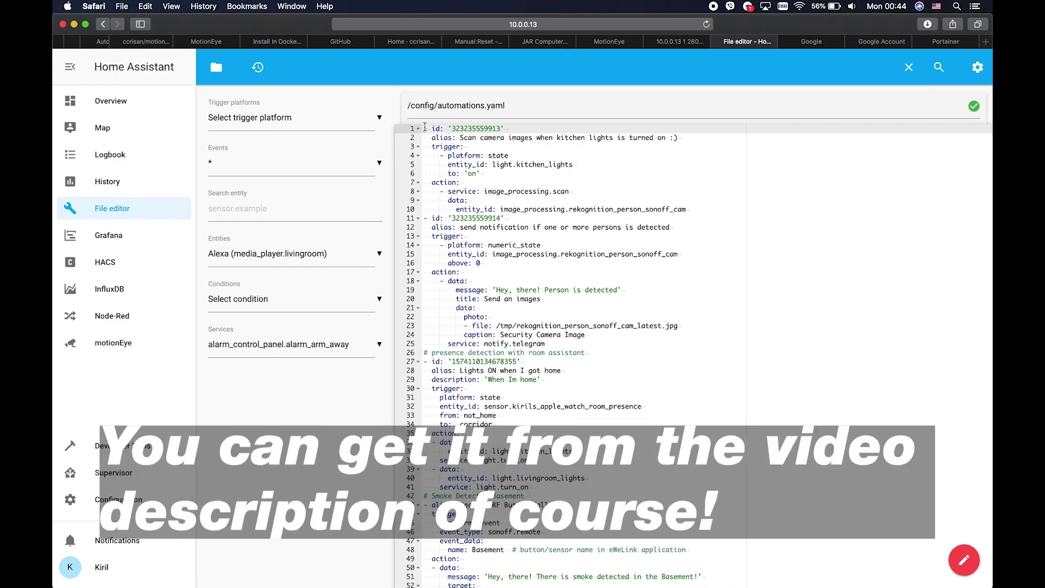
click(424, 128)
key(Return)
key(Up)
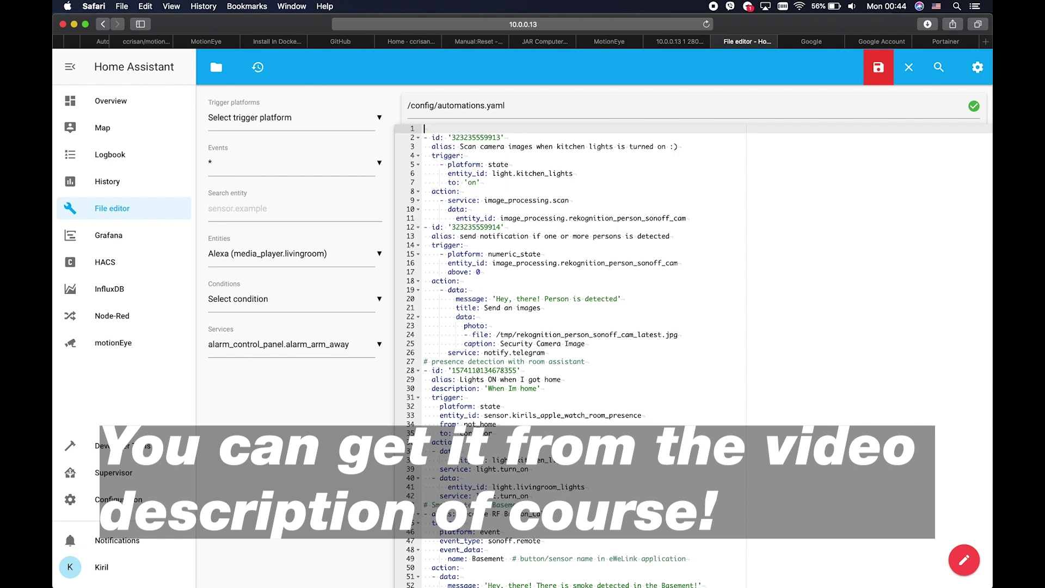
key(super+v)
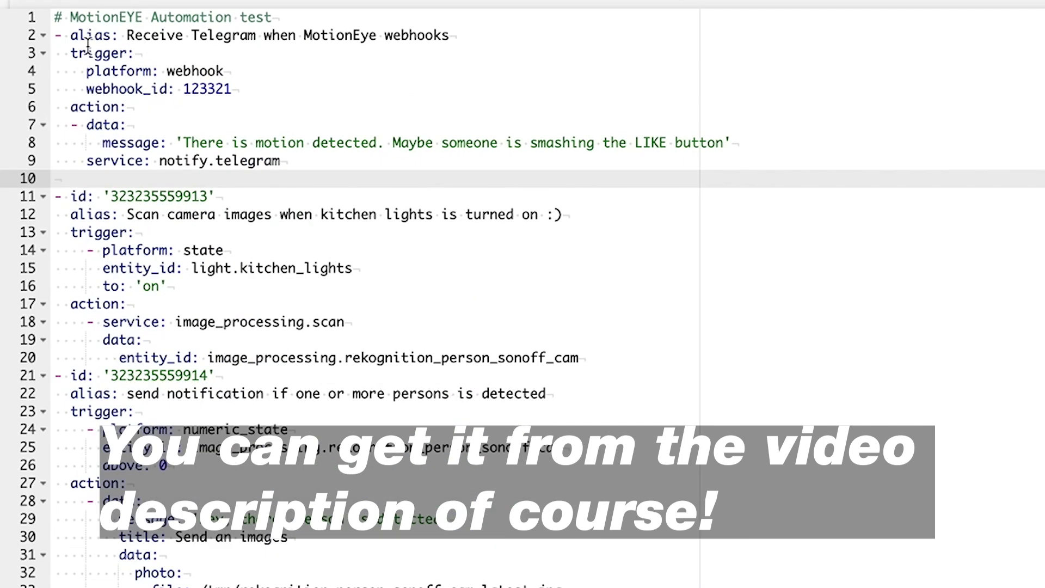
Review the new automation's trigger, webhook_id and message lines, and save automations.yaml.
click(131, 53)
click(209, 77)
click(210, 87)
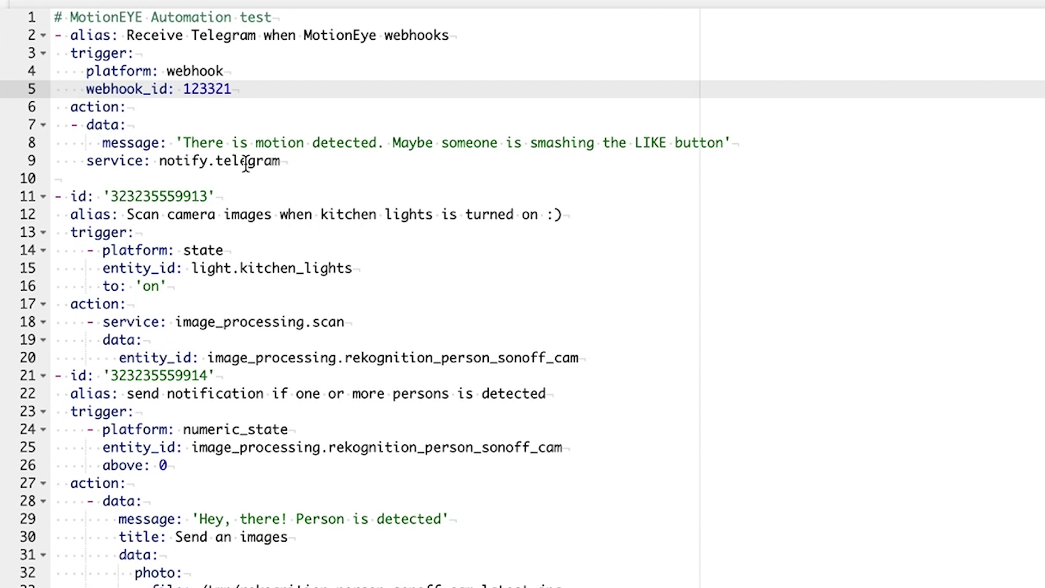
double_click(279, 144)
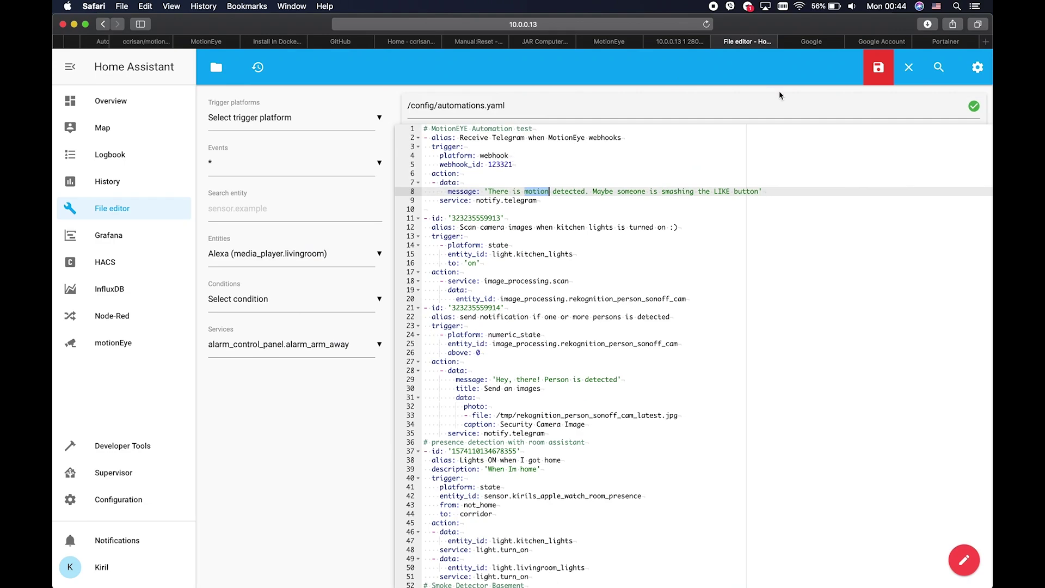
click(878, 67)
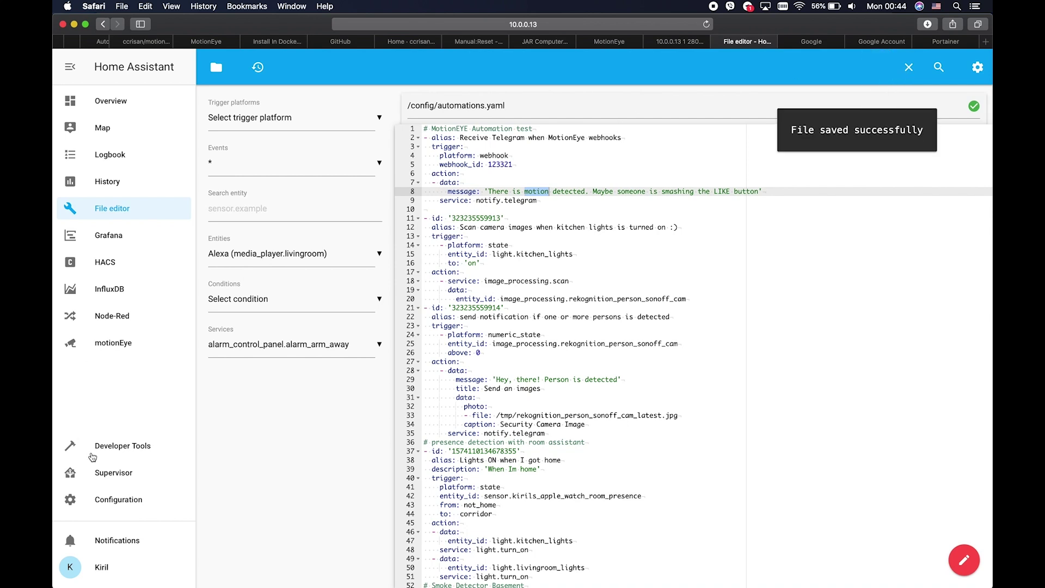
Reload the automations from Home Assistant's Server Controls and return to automations.yaml in the File editor.
click(115, 504)
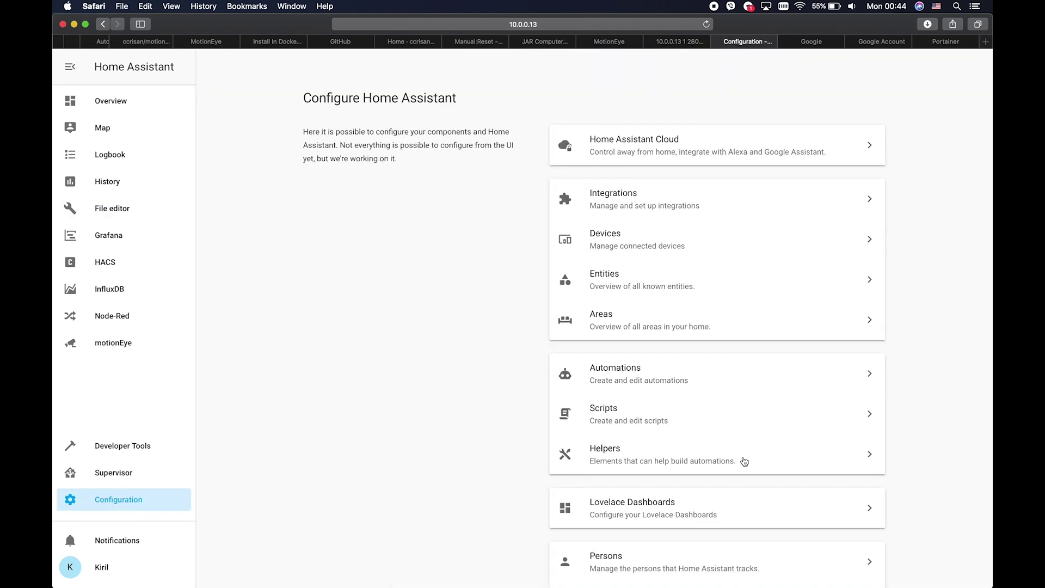
scroll(744, 461, down, 5)
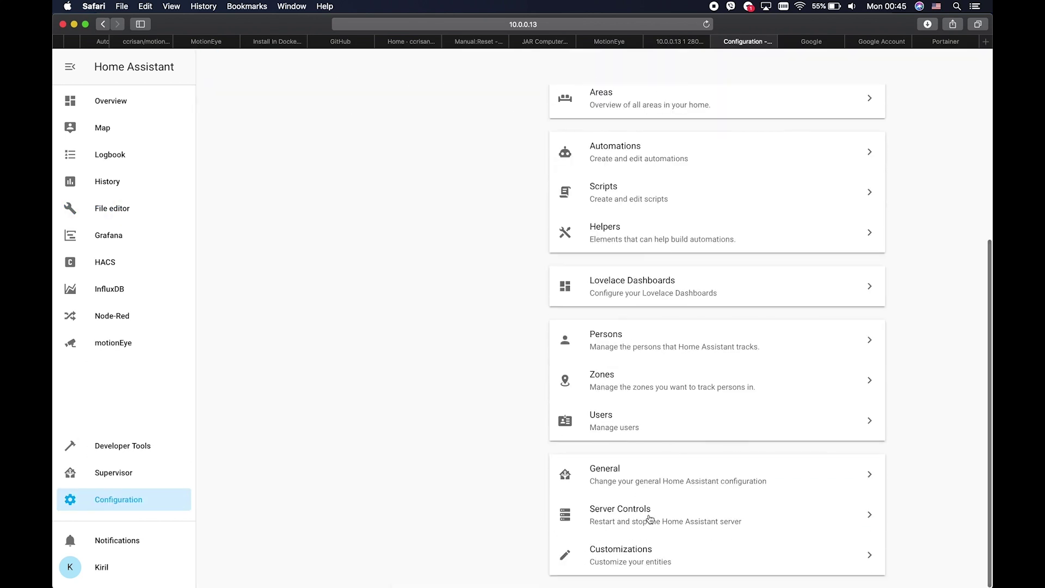
click(649, 519)
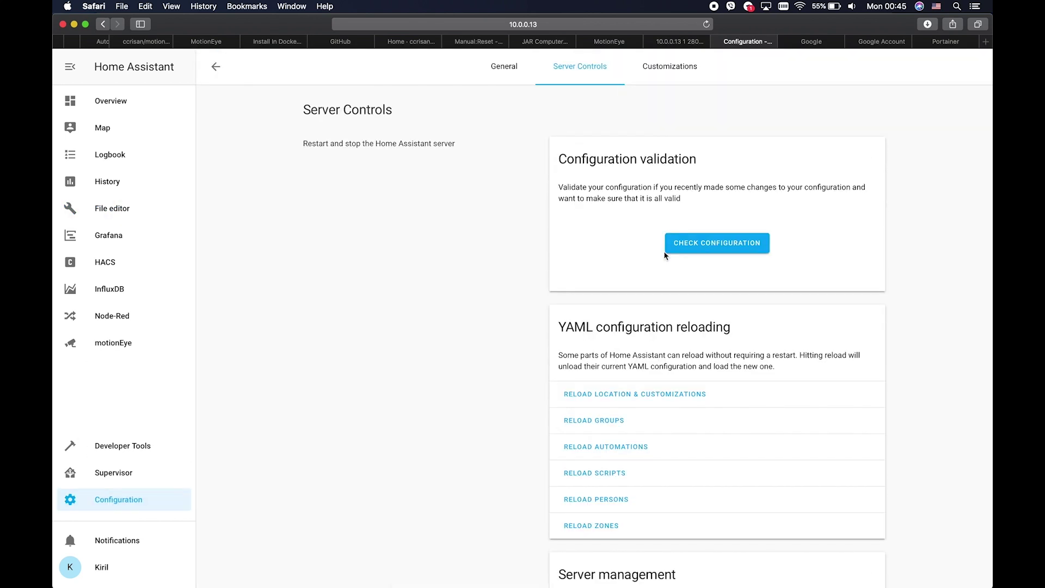
click(615, 448)
click(116, 216)
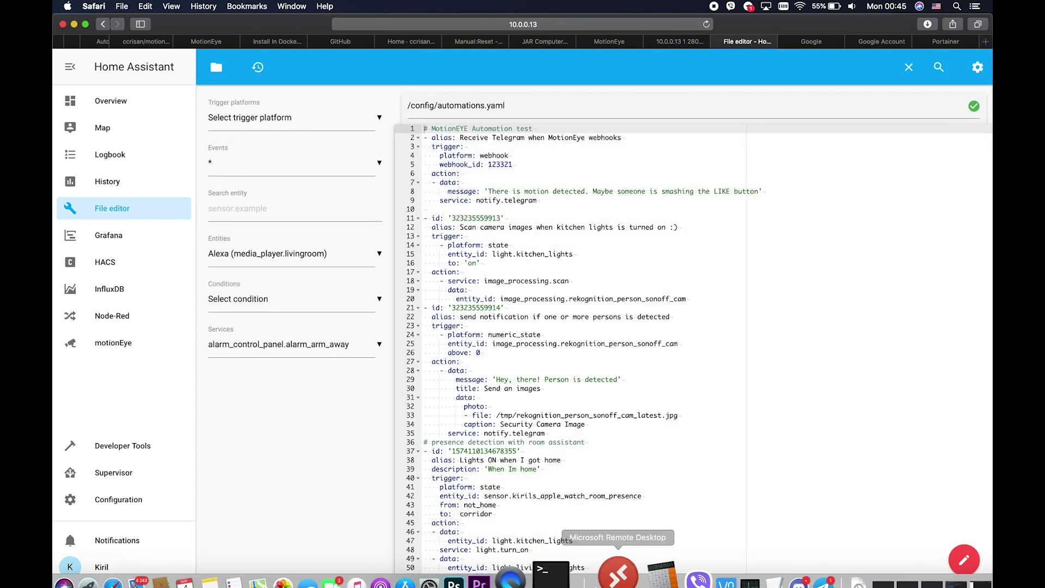
Bring up Terminal, and copy the curl webhook command from the end of the MotionEye note in Notes.
click(571, 561)
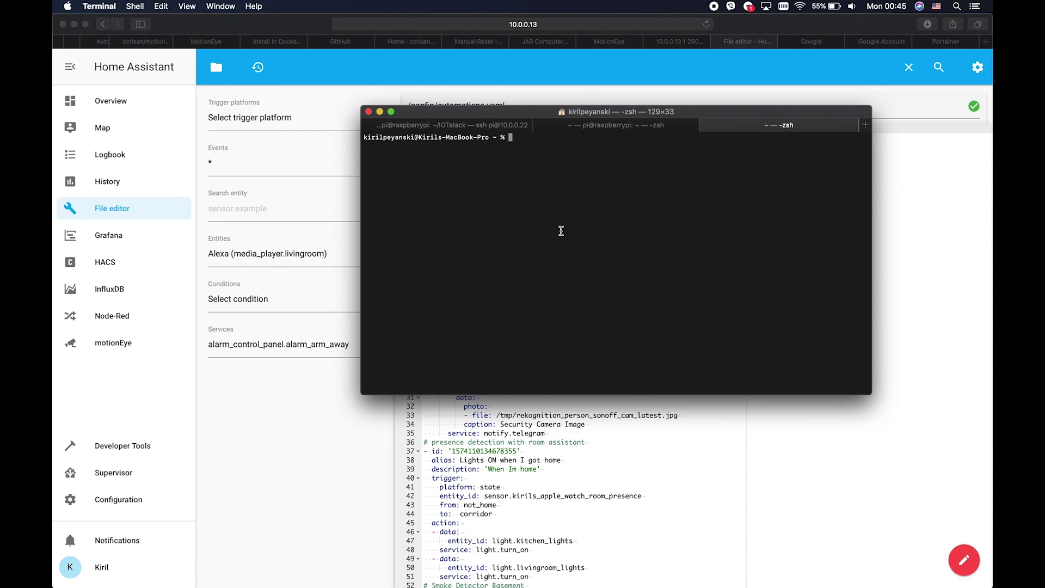
key(ctrl+Right)
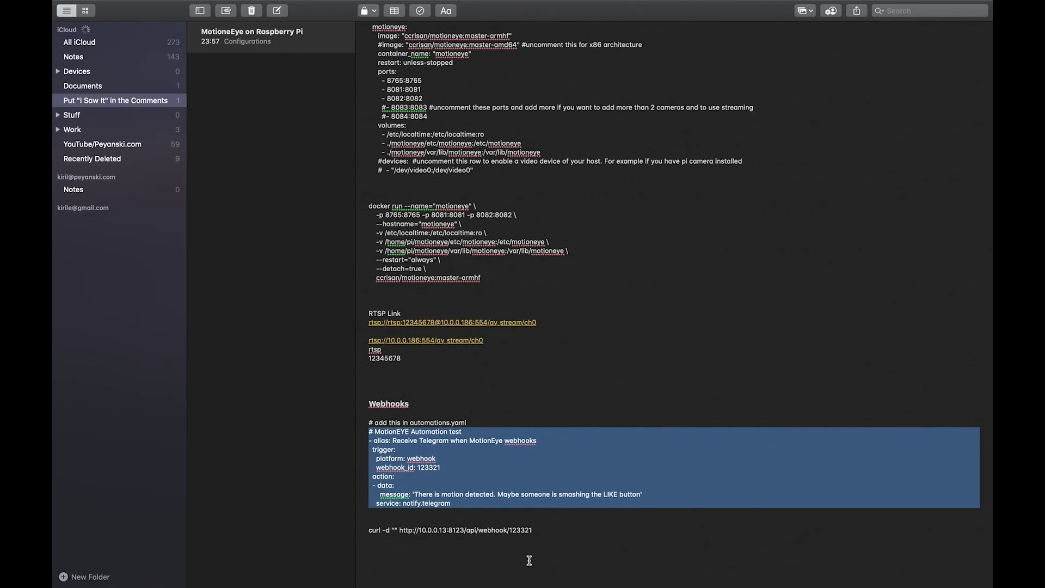
click(570, 529)
drag(546, 528, 365, 530)
key(super+c)
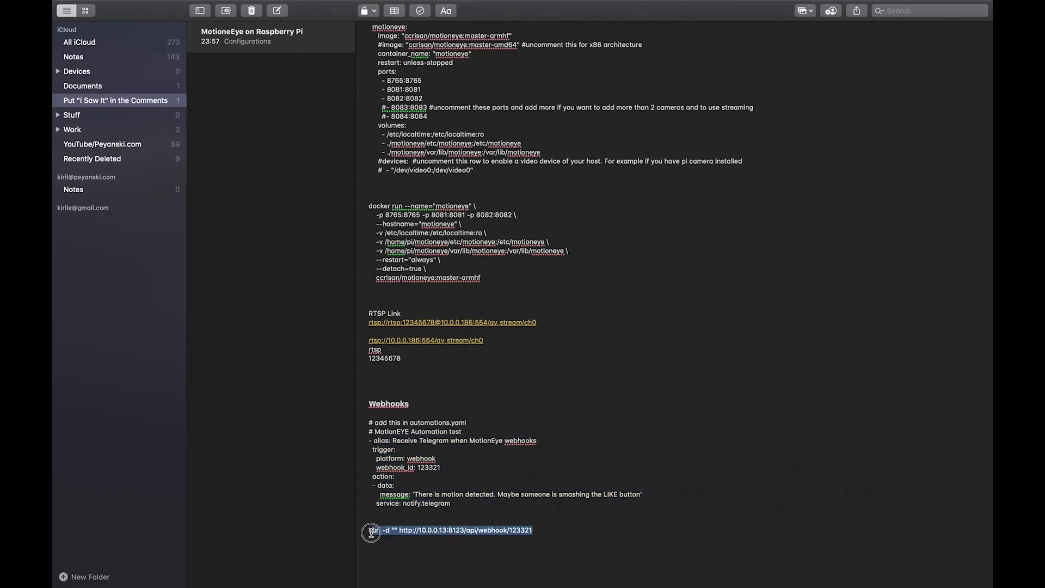
key(ctrl+Left)
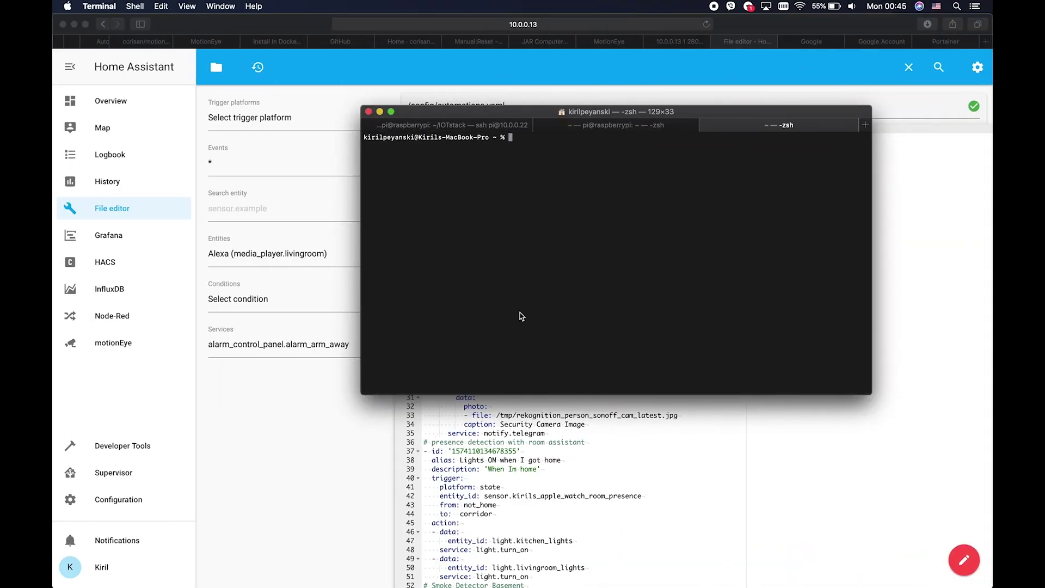
key(super+v)
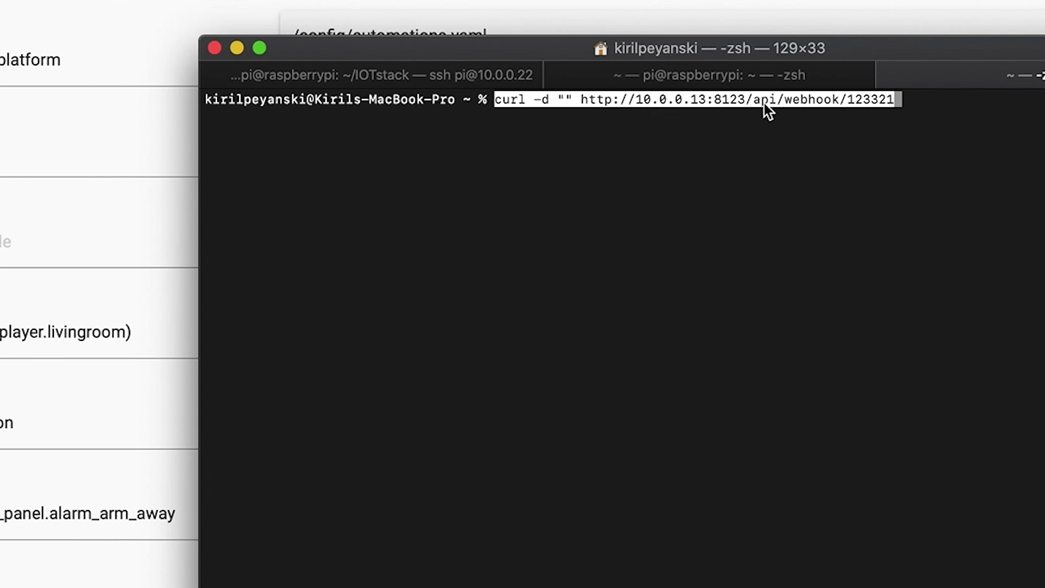
drag(789, 48, 795, 258)
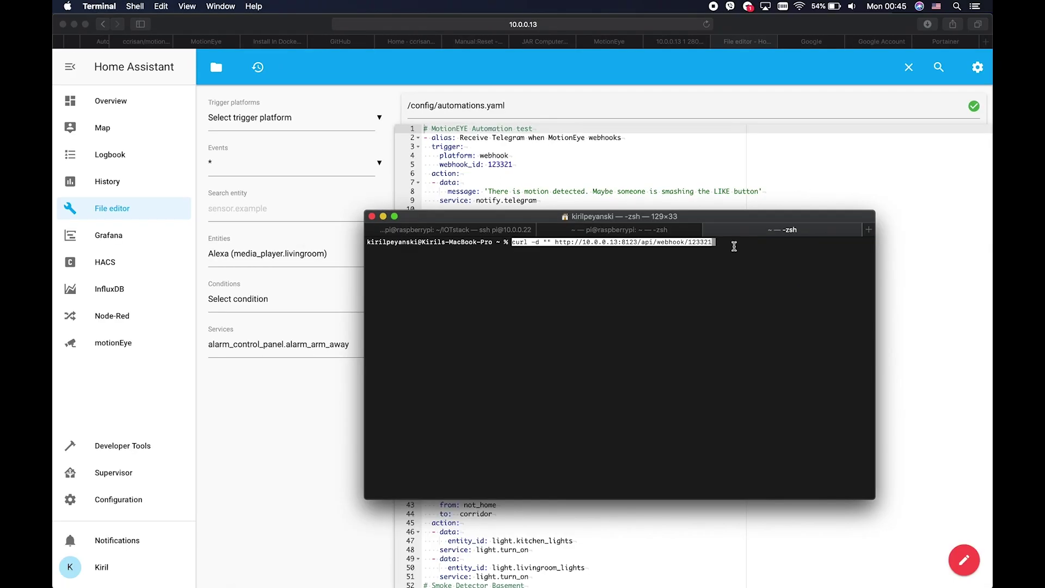
key(Return)
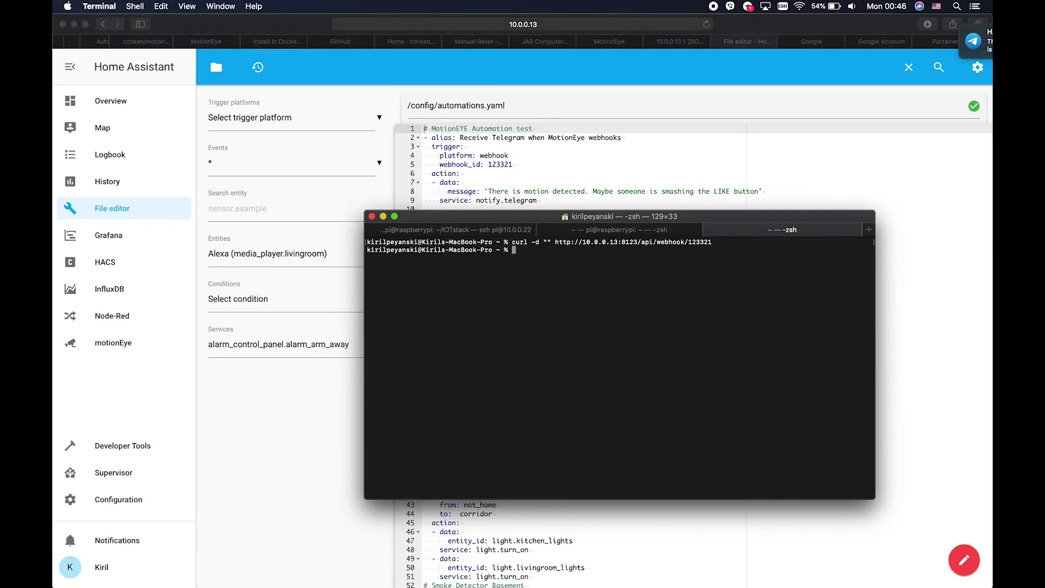
click(858, 47)
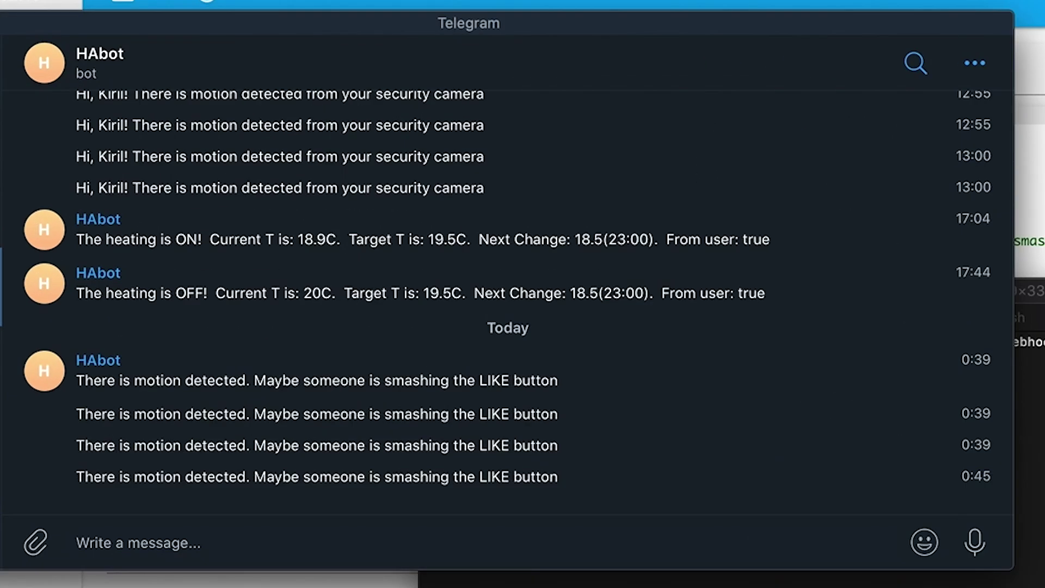